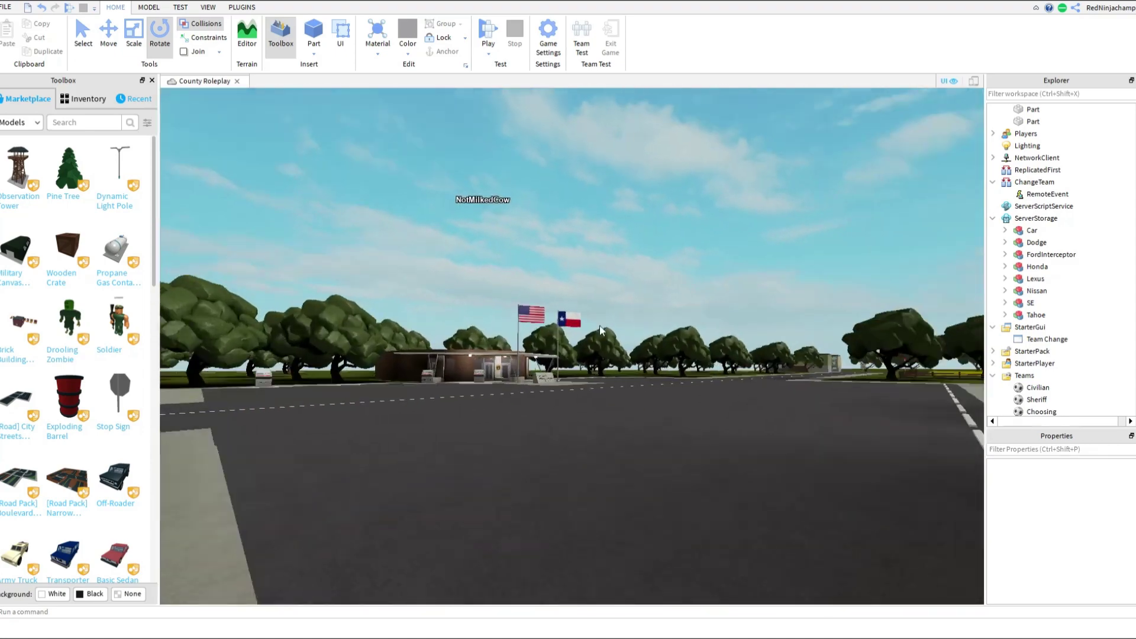
- Look over the County Roleplay map, including the roadside car spawner stands and the sheriff's station interior
{"action": "key", "text": "w"}
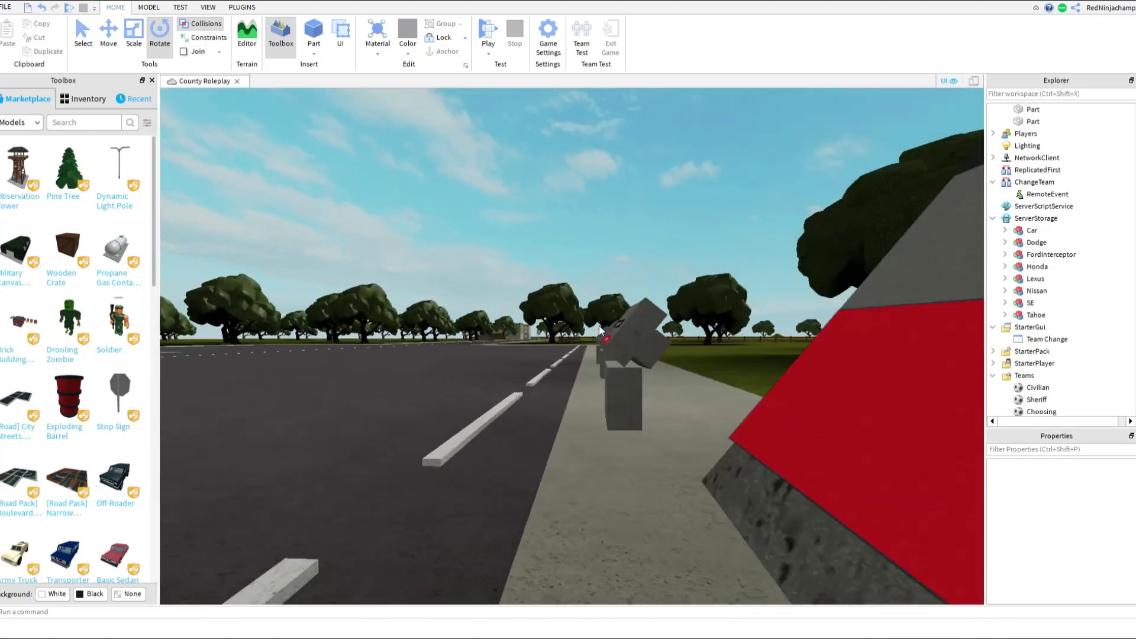
{"action": "key", "text": "w"}
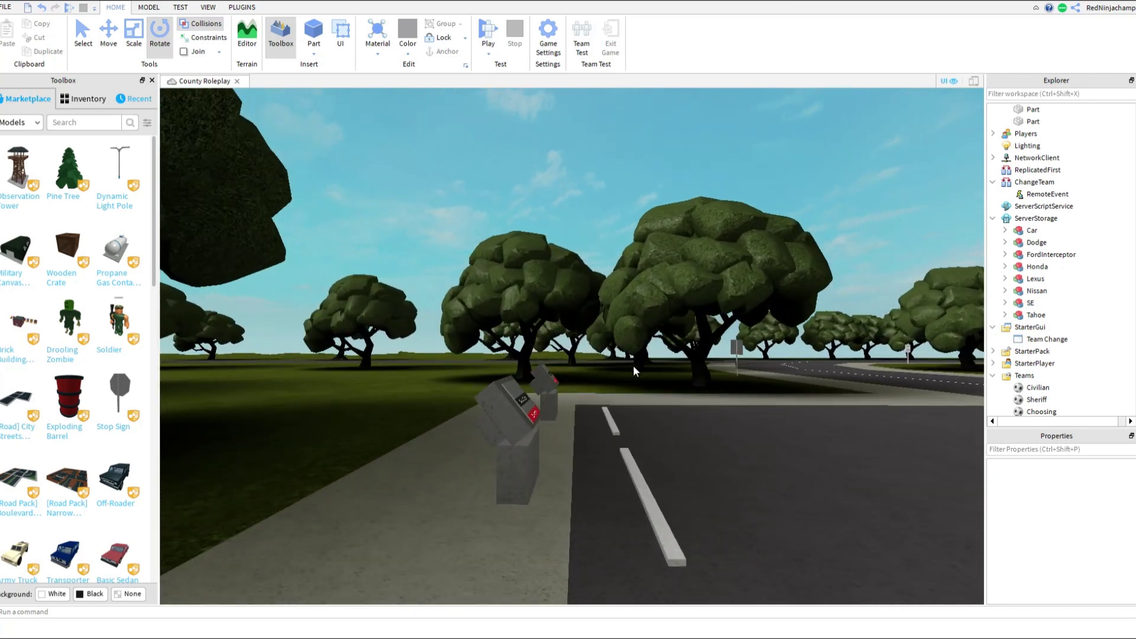
{"action": "key", "text": "w"}
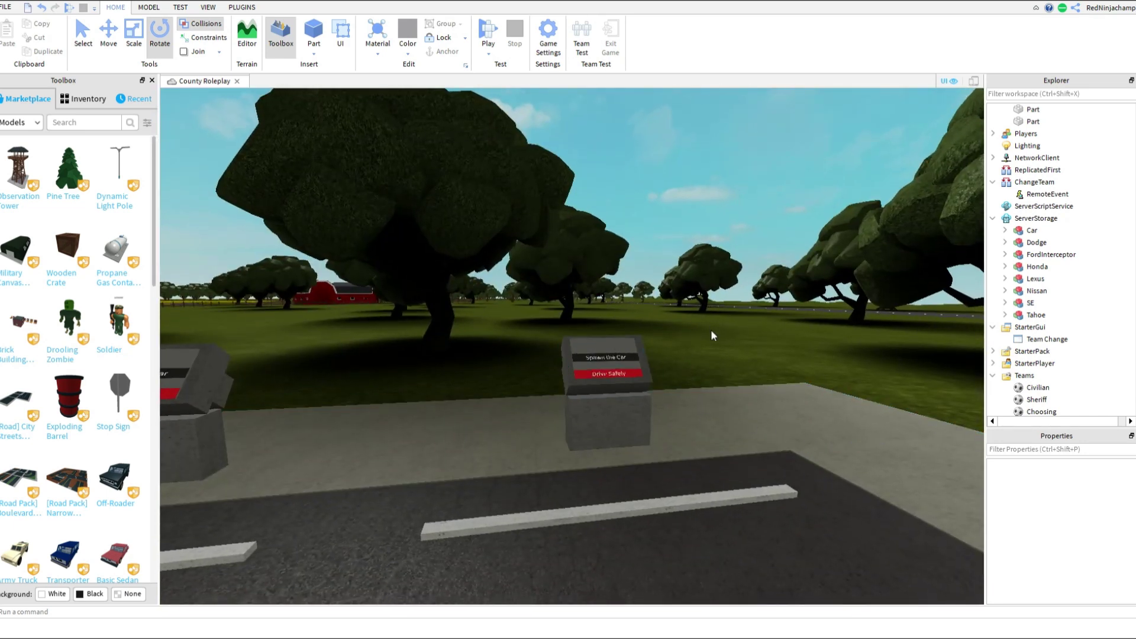
{"action": "right_click_drag", "start_coordinate": [713, 330], "coordinate": [712, 330]}
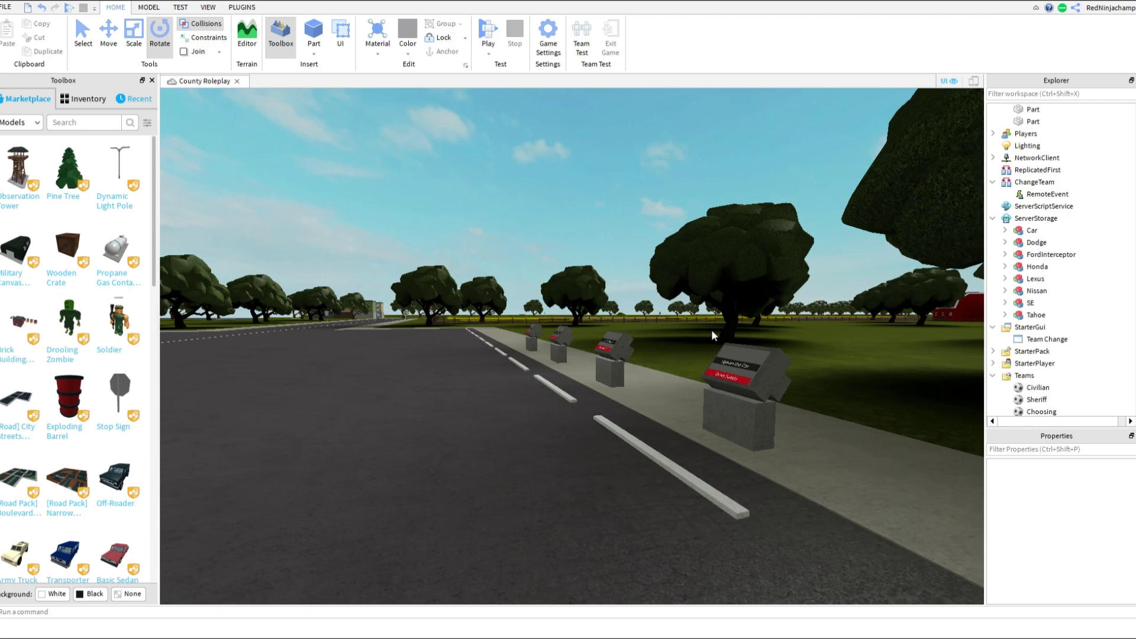
{"action": "key", "text": "w"}
{"action": "key", "text": "w"}
{"action": "key", "text": "d"}
{"action": "right_click_drag", "start_coordinate": [794, 333], "coordinate": [814, 352]}
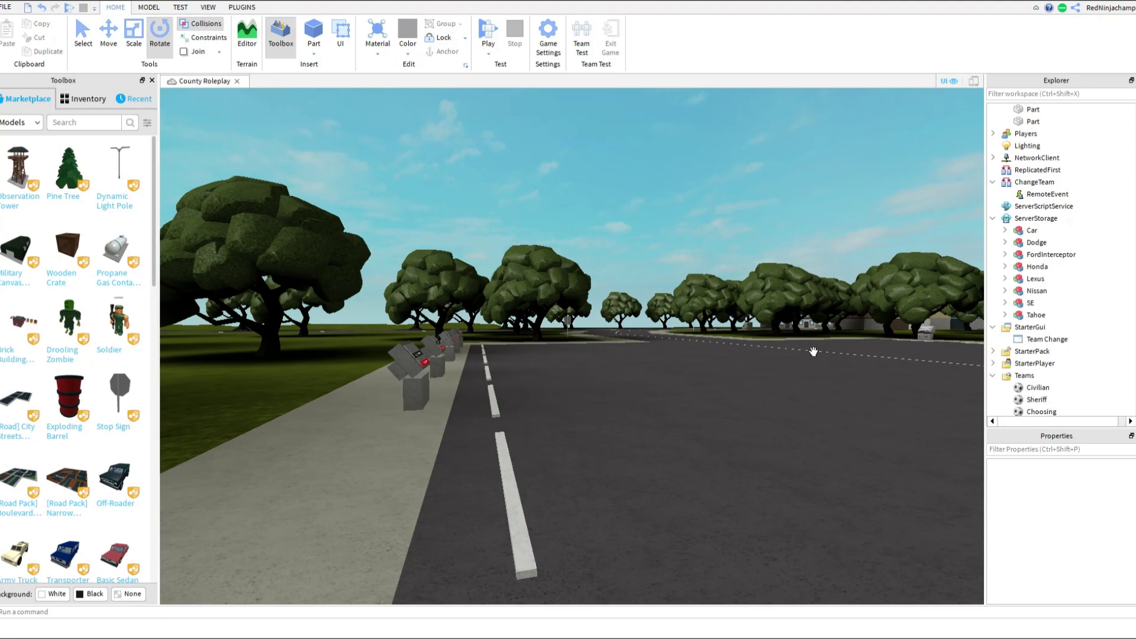
{"action": "key", "text": "w"}
{"action": "right_click_drag", "start_coordinate": [813, 352], "coordinate": [814, 352]}
{"action": "key", "text": "w"}
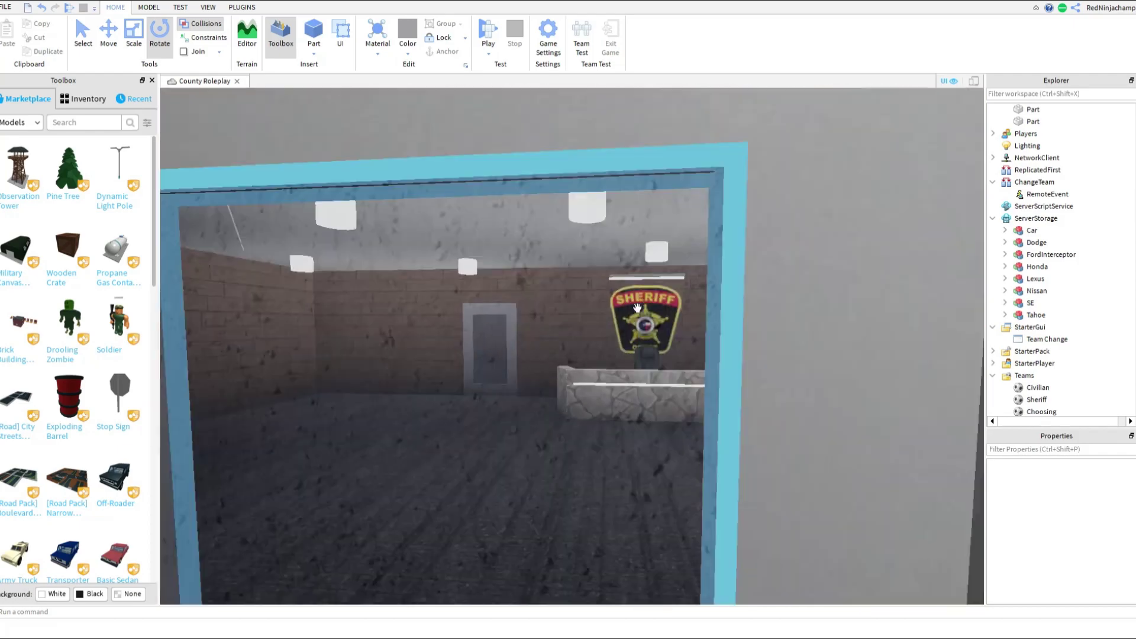
{"action": "key", "text": "w"}
{"action": "right_click_drag", "start_coordinate": [637, 308], "coordinate": [637, 308]}
{"action": "key", "text": "w"}
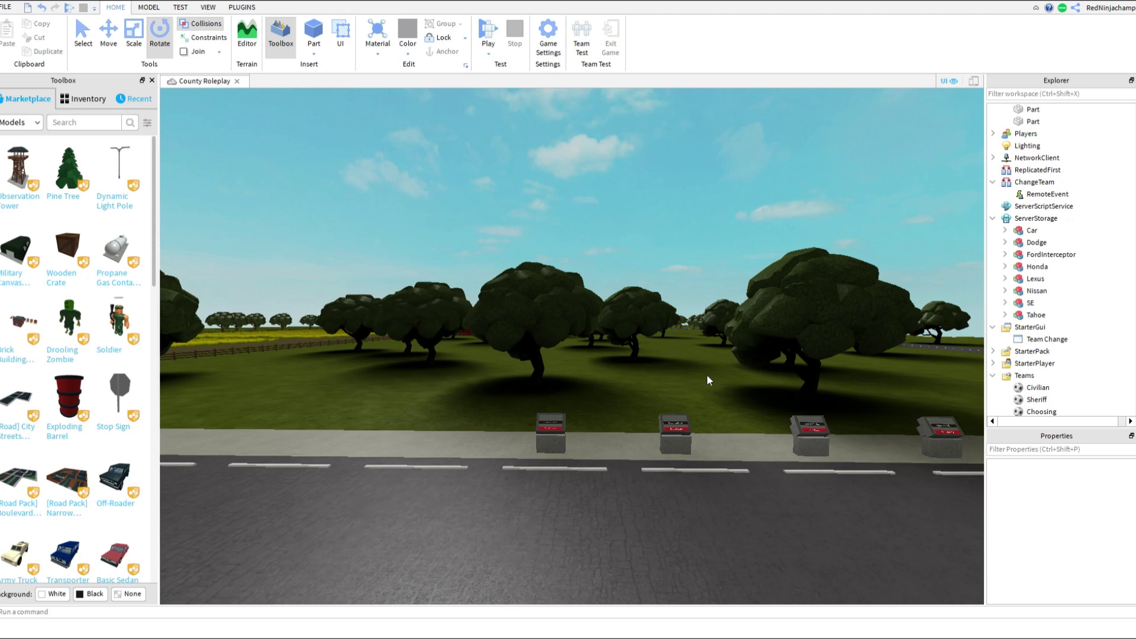
- Inspect the row of car spawner stands and the free stretch of sidewalk beside them
{"action": "scroll", "coordinate": [1097, 254], "scroll_direction": "up", "scroll_amount": 8}
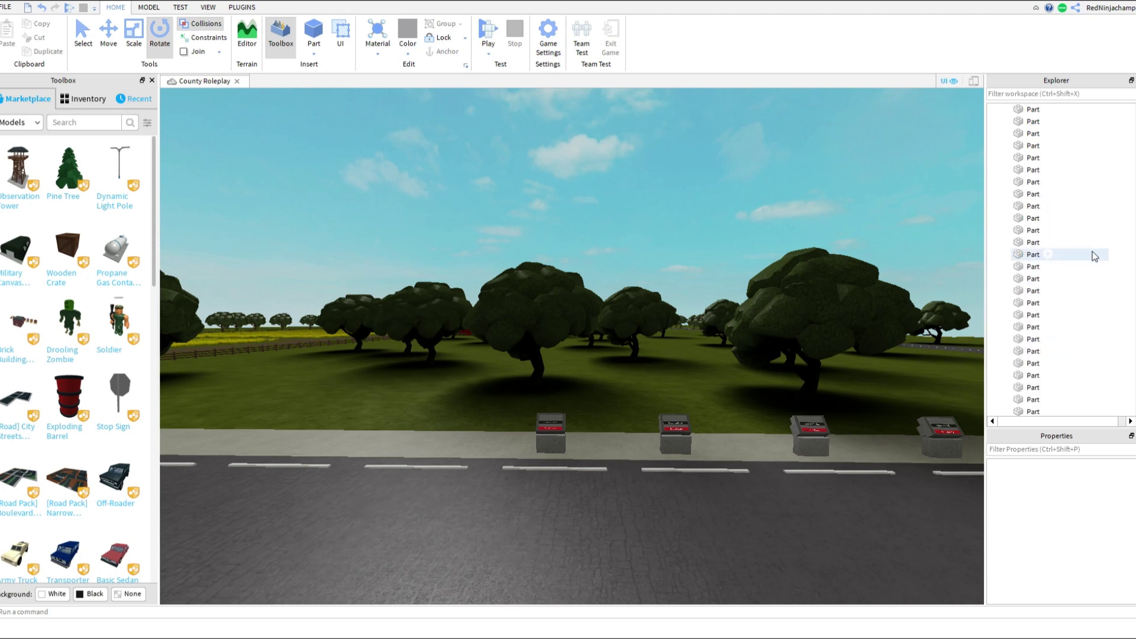
{"action": "key", "text": "w"}
{"action": "right_click_drag", "start_coordinate": [696, 384], "coordinate": [715, 402]}
{"action": "key", "text": "a"}
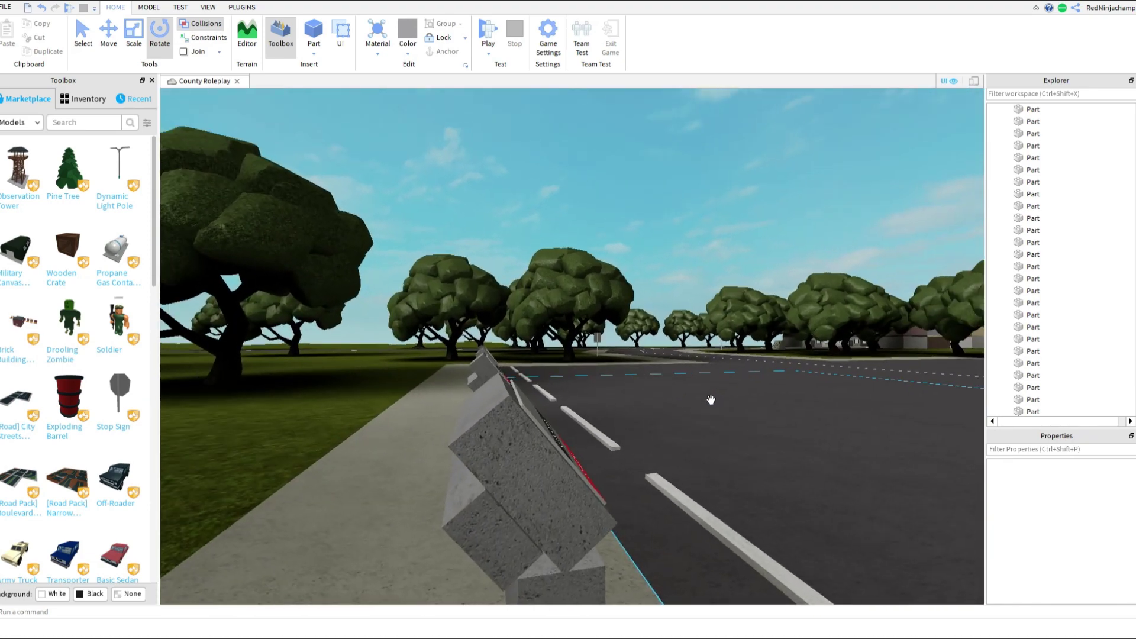
{"action": "right_click_drag", "start_coordinate": [695, 218], "coordinate": [695, 218]}
{"action": "key", "text": "d"}
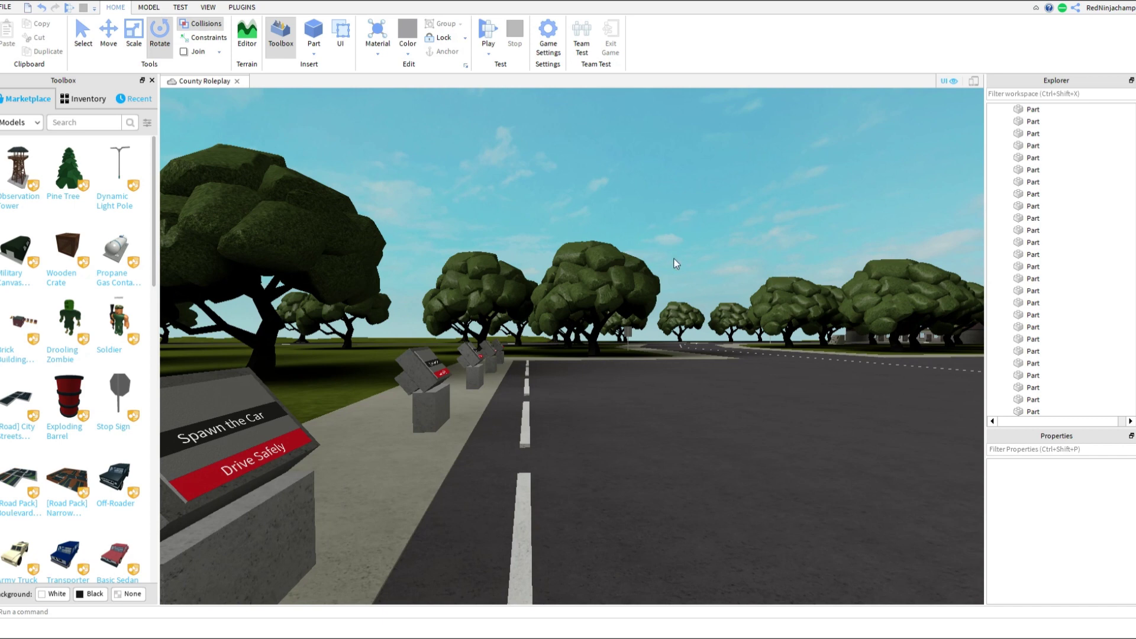
{"action": "mouse_move", "coordinate": [657, 274]}
{"action": "right_mouse_down"}
{"action": "mouse_move", "coordinate": [641, 260]}
{"action": "mouse_move", "coordinate": [674, 266]}
{"action": "right_mouse_up"}
{"action": "key", "text": "w"}
{"action": "key", "text": "s"}
{"action": "right_click_drag", "start_coordinate": [712, 343], "coordinate": [712, 343]}
{"action": "key", "text": "s"}
{"action": "mouse_move", "coordinate": [554, 267]}
{"action": "right_mouse_down"}
{"action": "mouse_move", "coordinate": [537, 253]}
{"action": "mouse_move", "coordinate": [555, 256]}
{"action": "right_mouse_up"}
{"action": "right_click_drag", "start_coordinate": [601, 293], "coordinate": [601, 292]}
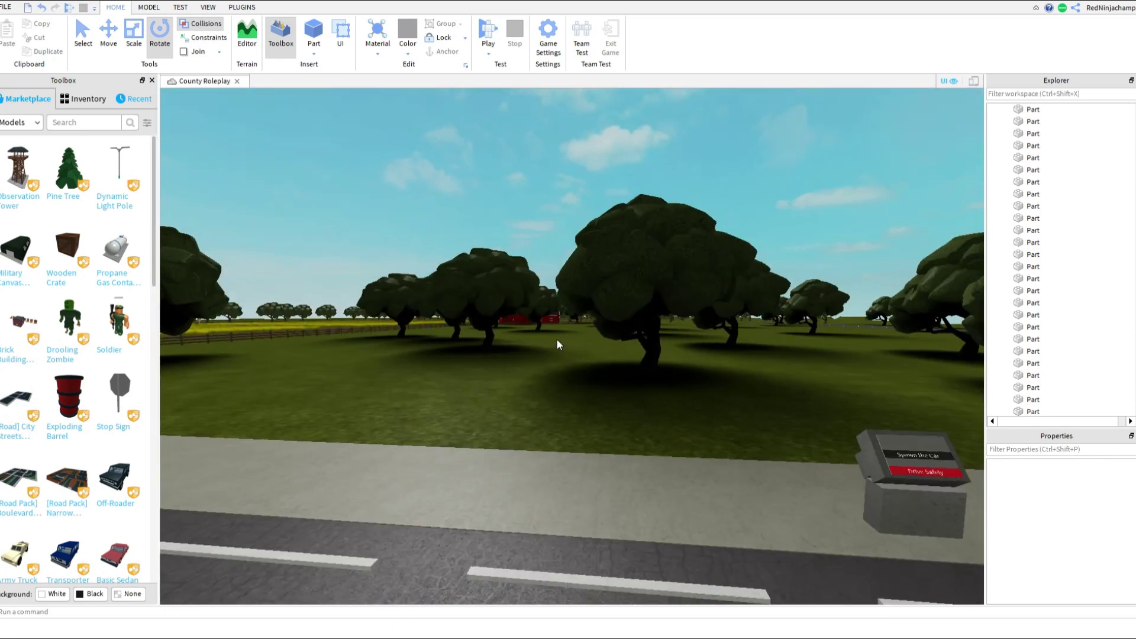
{"action": "right_click_drag", "start_coordinate": [521, 340], "coordinate": [502, 326]}
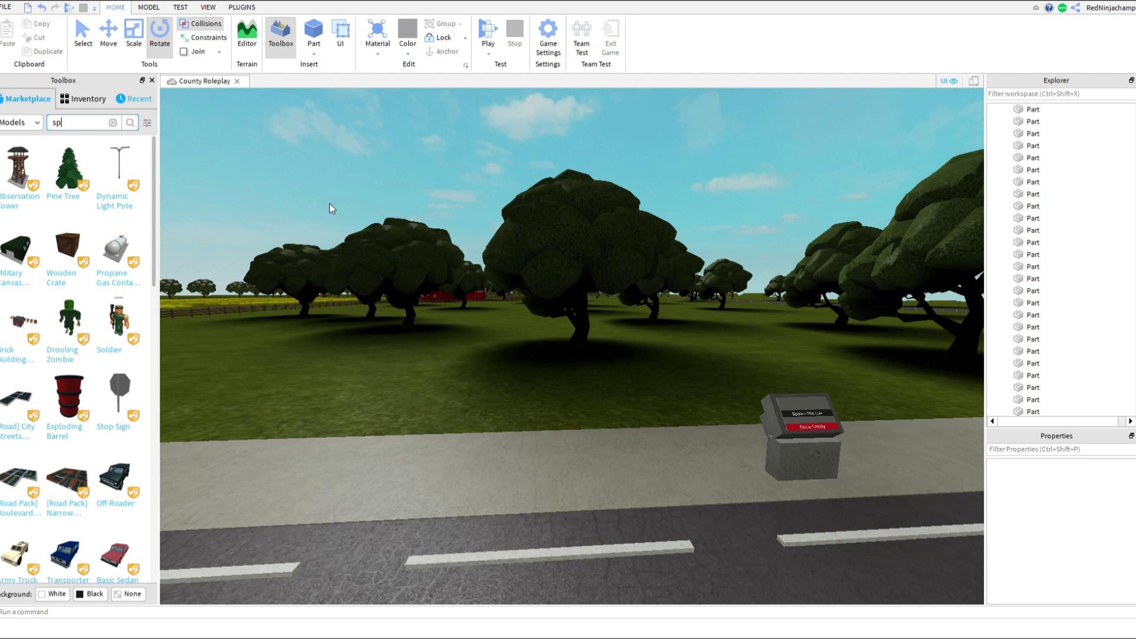
- Search the marketplace models for "spawner" and insert Spawner (NOGROUP) on the sidewalk beside the end stand
{"action": "type", "text": "er"}
{"action": "key", "text": "Return"}
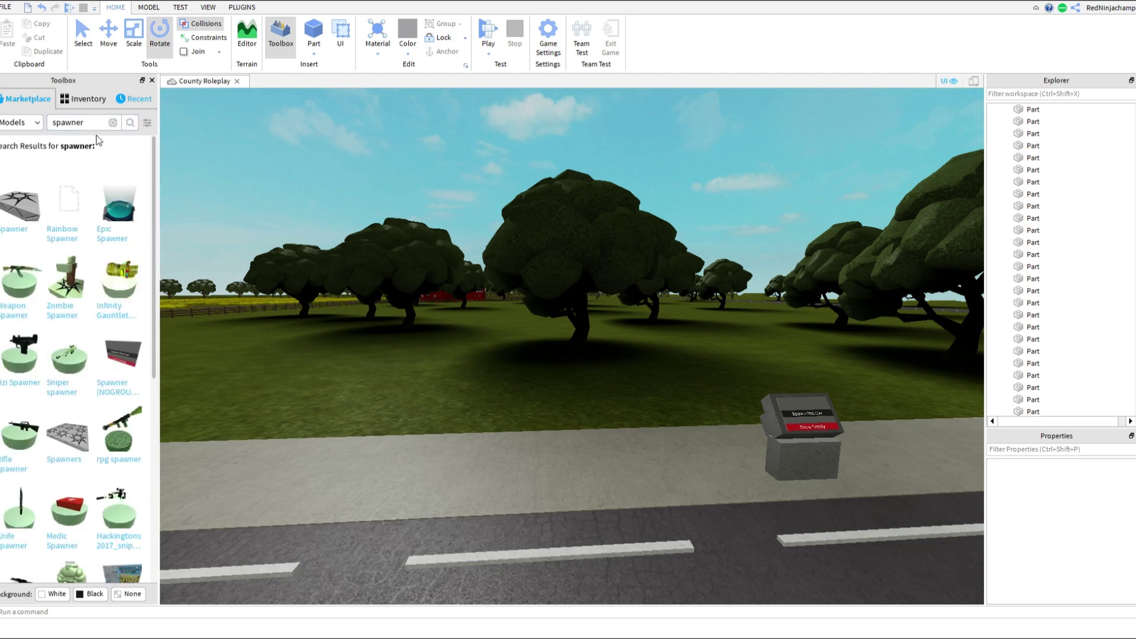
{"action": "right_click_drag", "start_coordinate": [457, 306], "coordinate": [438, 292]}
{"action": "key", "text": "d"}
{"action": "scroll", "coordinate": [697, 409], "scroll_direction": "up", "scroll_amount": 2}
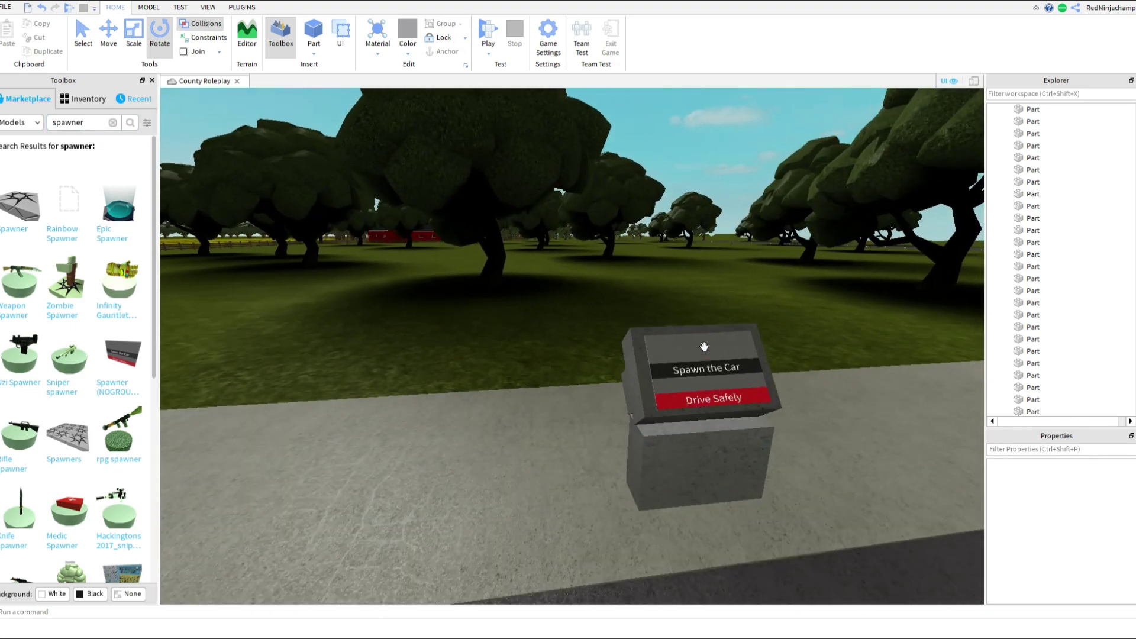
{"action": "scroll", "coordinate": [687, 402], "scroll_direction": "down", "scroll_amount": 3}
{"action": "right_click_drag", "start_coordinate": [486, 365], "coordinate": [561, 363]}
{"action": "scroll", "coordinate": [561, 362], "scroll_direction": "up", "scroll_amount": 1}
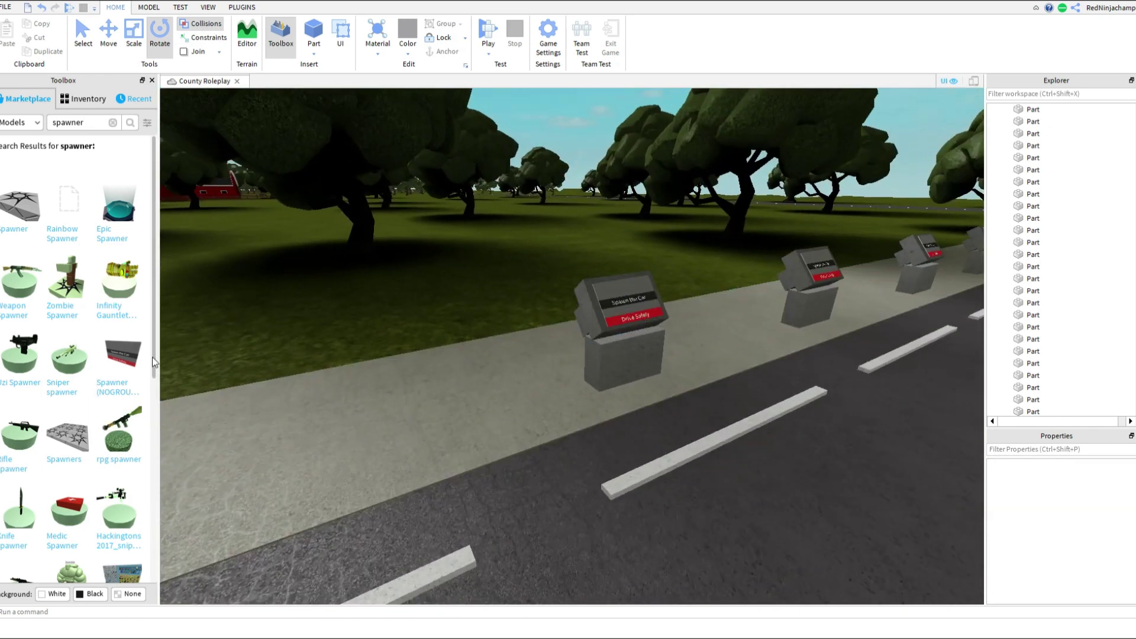
{"action": "mouse_move", "coordinate": [127, 367]}
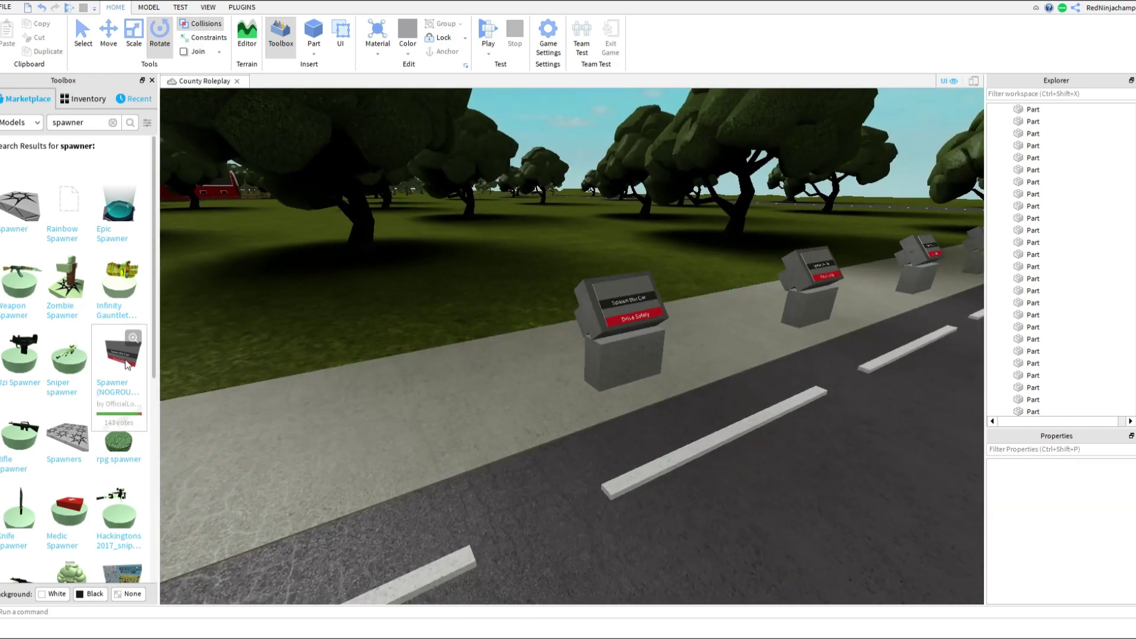
{"action": "left_click_drag", "start_coordinate": [154, 349], "coordinate": [407, 415]}
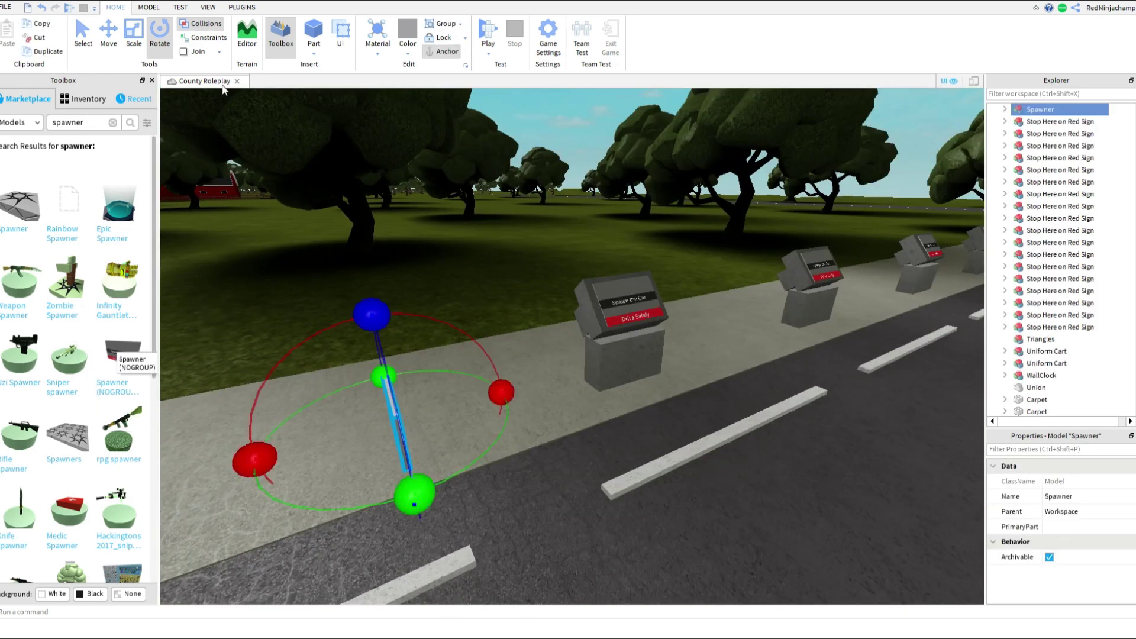
- Rotate the new Spawner sign about its vertical axis so it faces the road like the existing stands
{"action": "left_click_drag", "start_coordinate": [413, 491], "coordinate": [326, 467]}
{"action": "left_click", "coordinate": [497, 337]}
{"action": "right_click_drag", "start_coordinate": [497, 336], "coordinate": [563, 423]}
{"action": "key", "text": "w"}
{"action": "key", "text": "a"}
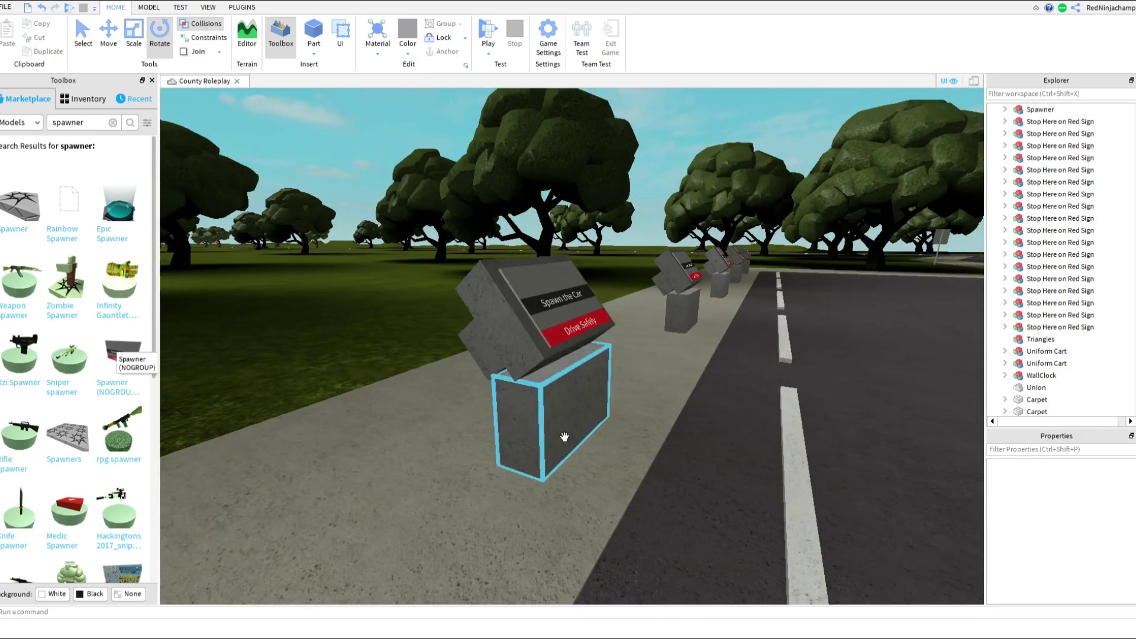
{"action": "right_click_drag", "start_coordinate": [650, 372], "coordinate": [648, 373]}
{"action": "key", "text": "s"}
{"action": "key", "text": "w"}
{"action": "left_click", "coordinate": [444, 438]}
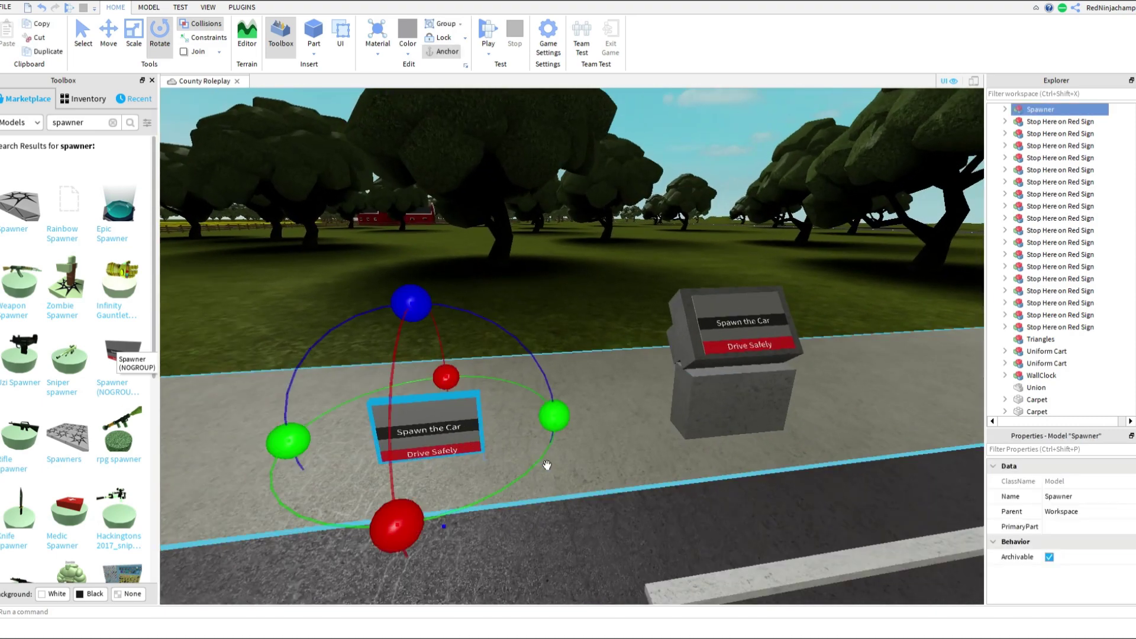
{"action": "left_click_drag", "start_coordinate": [578, 444], "coordinate": [574, 447]}
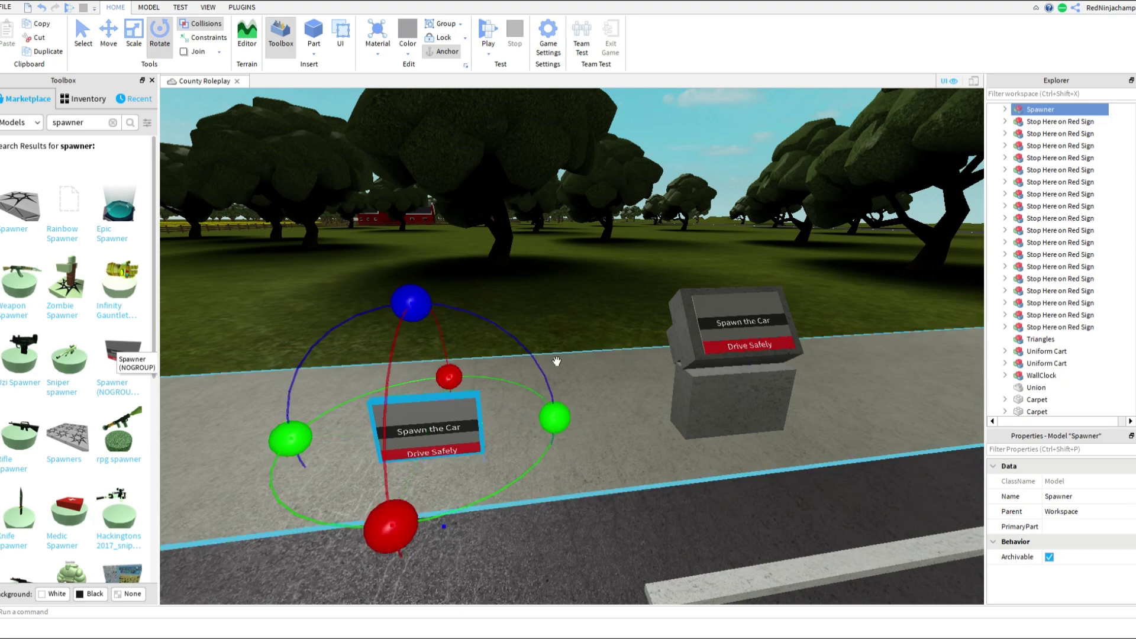
{"action": "left_click", "coordinate": [545, 318]}
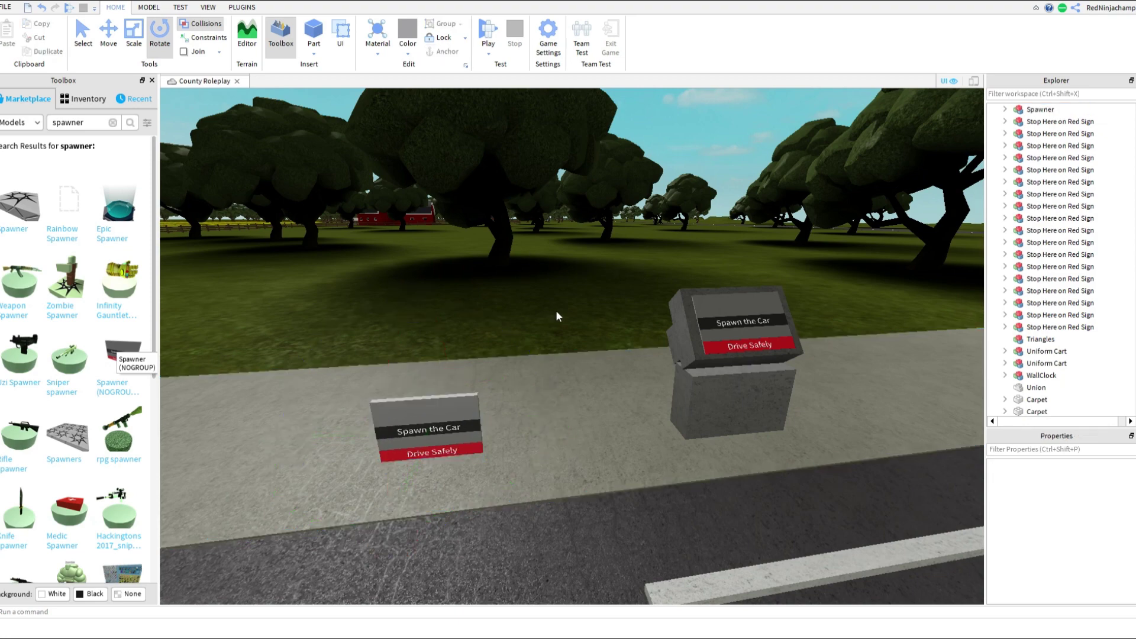
- Examine the newly placed Spawner sign from several angles against the neighbouring stands
{"action": "right_click_drag", "start_coordinate": [557, 316], "coordinate": [557, 316]}
{"action": "key", "text": "s"}
{"action": "key", "text": "w"}
{"action": "key", "text": "w"}
{"action": "key", "text": "a"}
{"action": "left_click", "coordinate": [691, 408]}
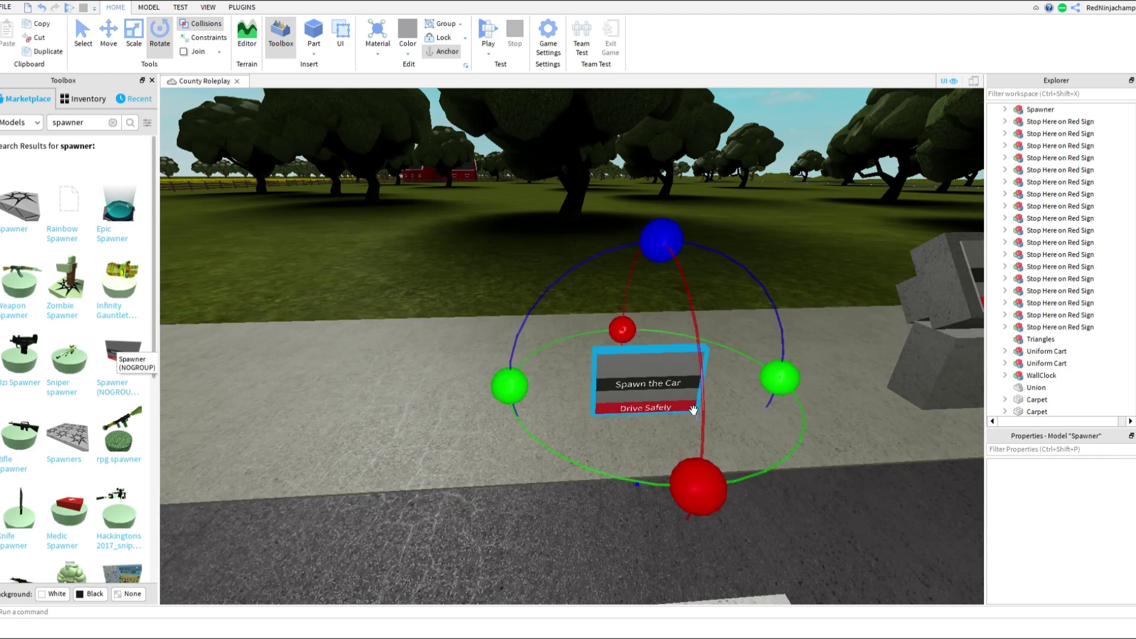
{"action": "right_click_drag", "start_coordinate": [691, 408], "coordinate": [720, 405]}
{"action": "left_click", "coordinate": [490, 317]}
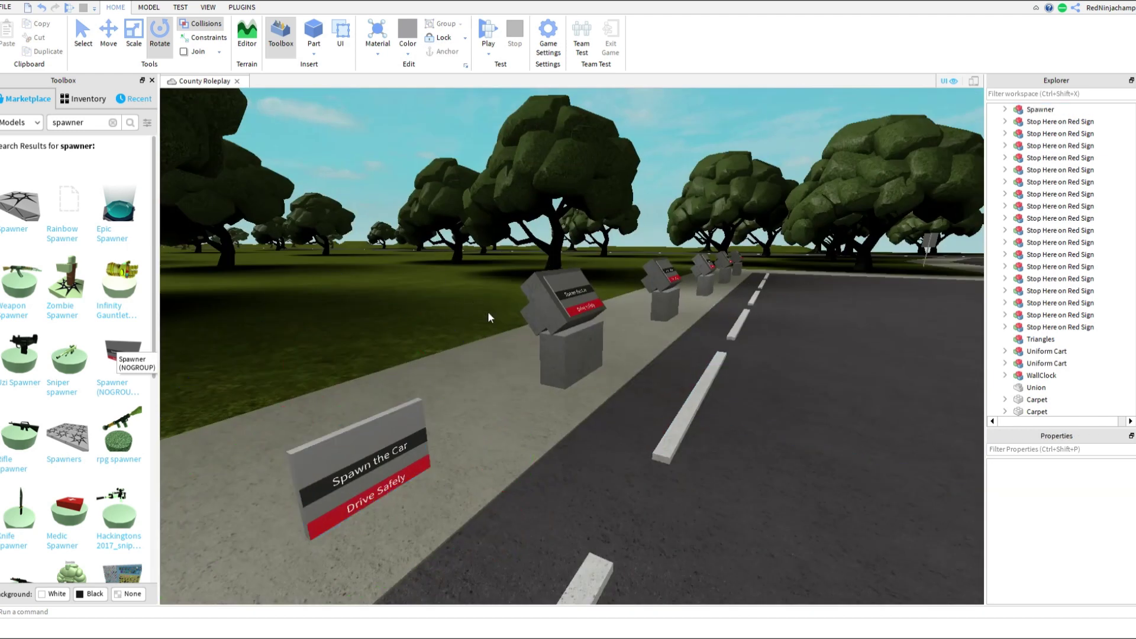
{"action": "scroll", "coordinate": [380, 325], "scroll_direction": "up", "scroll_amount": 5}
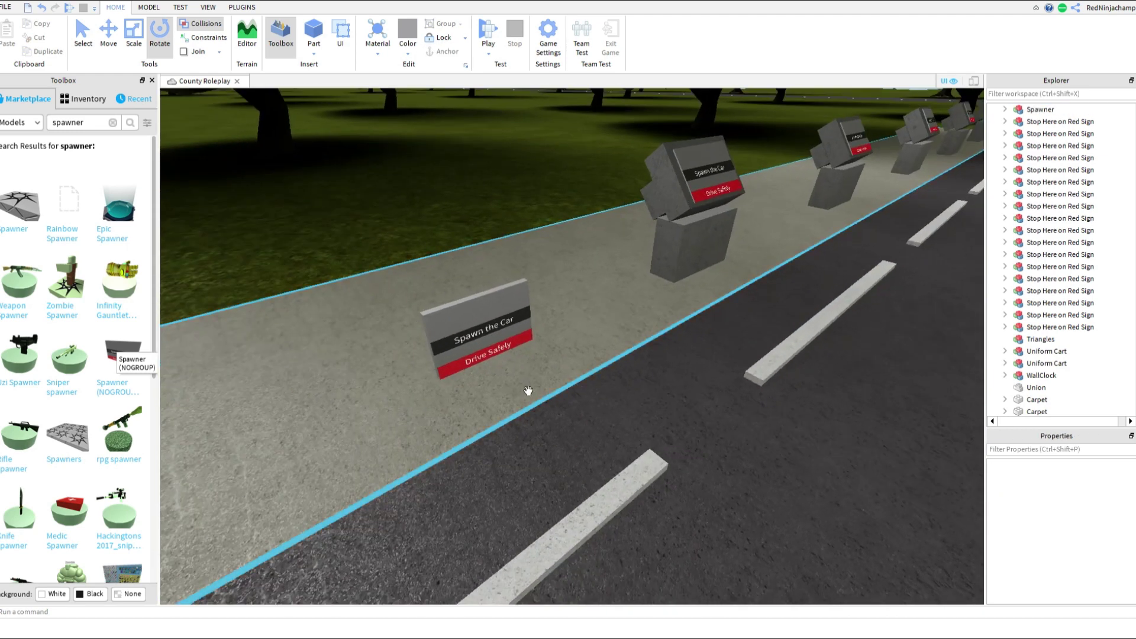
{"action": "left_click", "coordinate": [511, 361]}
{"action": "right_click_drag", "start_coordinate": [685, 432], "coordinate": [685, 433]}
- Clear the model search and move the new Spawner sign along the sidewalk, farther from the neighbouring stand
{"action": "left_click", "coordinate": [112, 122]}
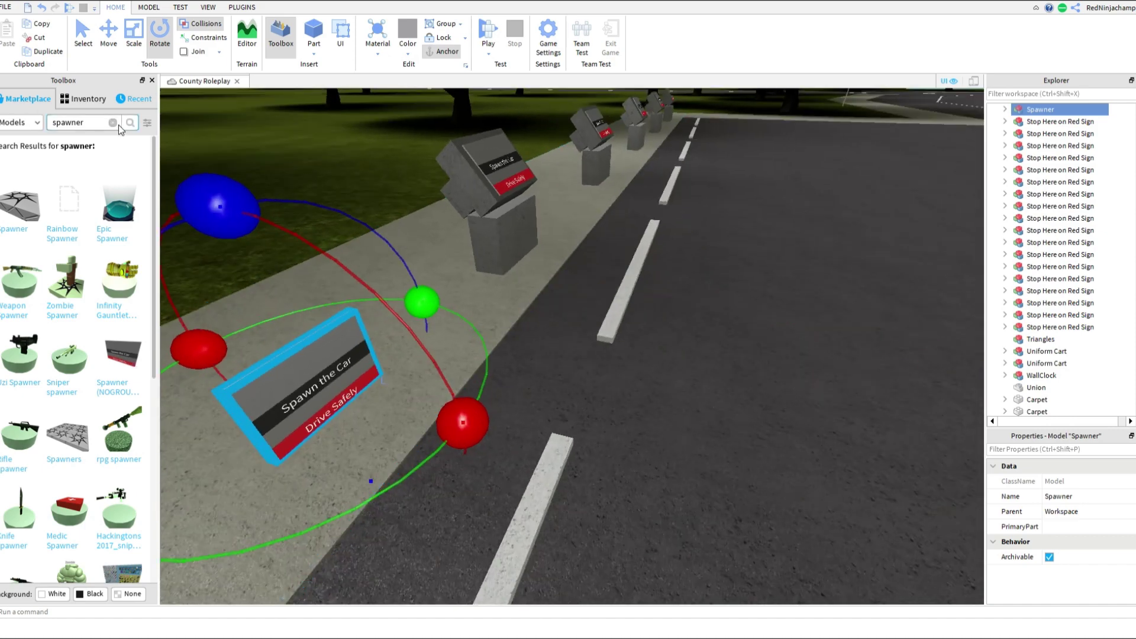
{"action": "left_click", "coordinate": [381, 152]}
{"action": "right_click_drag", "start_coordinate": [621, 367], "coordinate": [621, 368]}
{"action": "scroll", "coordinate": [241, 460], "scroll_direction": "down", "scroll_amount": 4}
{"action": "right_click_drag", "start_coordinate": [446, 408], "coordinate": [447, 408]}
{"action": "left_click", "coordinate": [713, 372]}
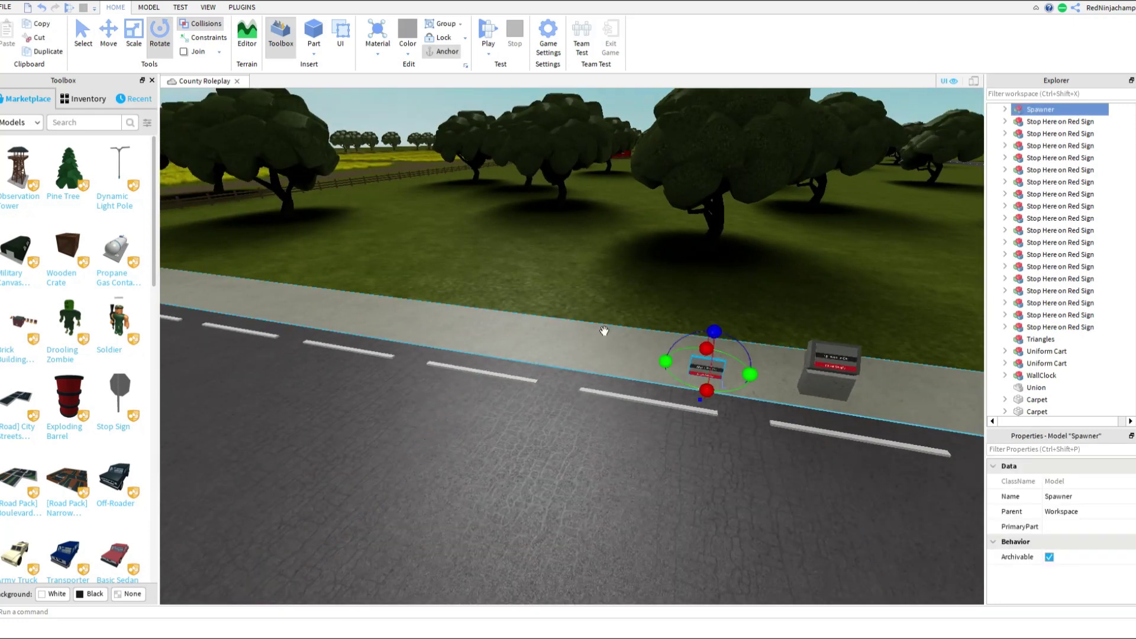
{"action": "left_click", "coordinate": [108, 36]}
{"action": "left_click_drag", "start_coordinate": [665, 379], "coordinate": [627, 371]}
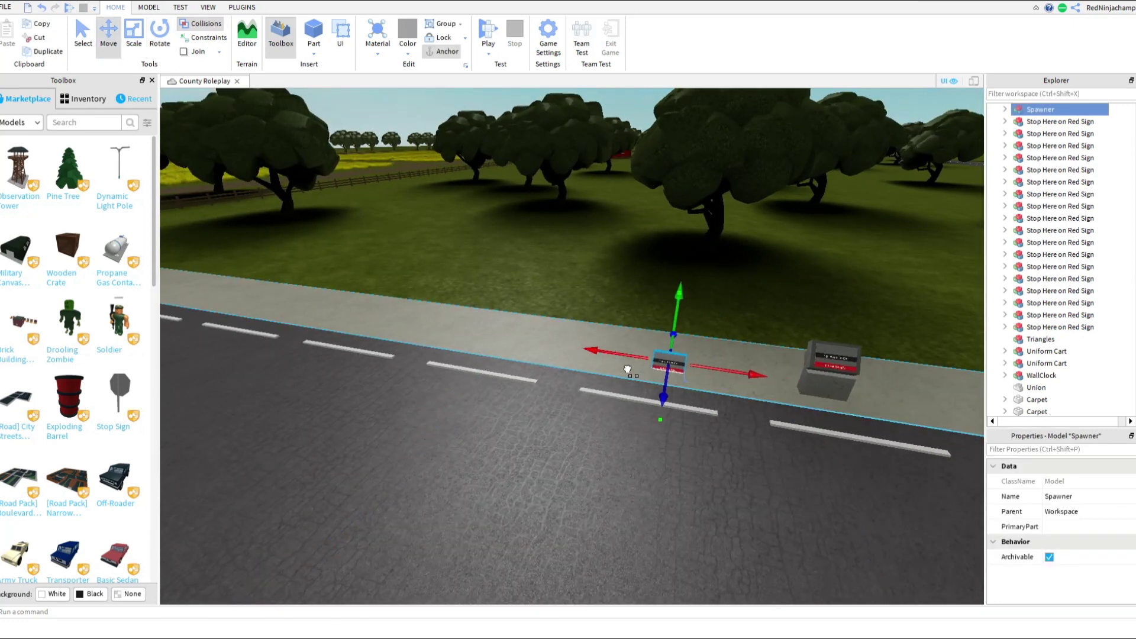
- Insert the Off-Roader model on the road in front of the new Spawner sign and shift it clear of the sign
{"action": "left_click", "coordinate": [352, 383]}
{"action": "left_click_drag", "start_coordinate": [116, 480], "coordinate": [609, 532]}
{"action": "right_click_drag", "start_coordinate": [609, 531], "coordinate": [754, 359]}
{"action": "key", "text": "s"}
{"action": "key", "text": "a"}
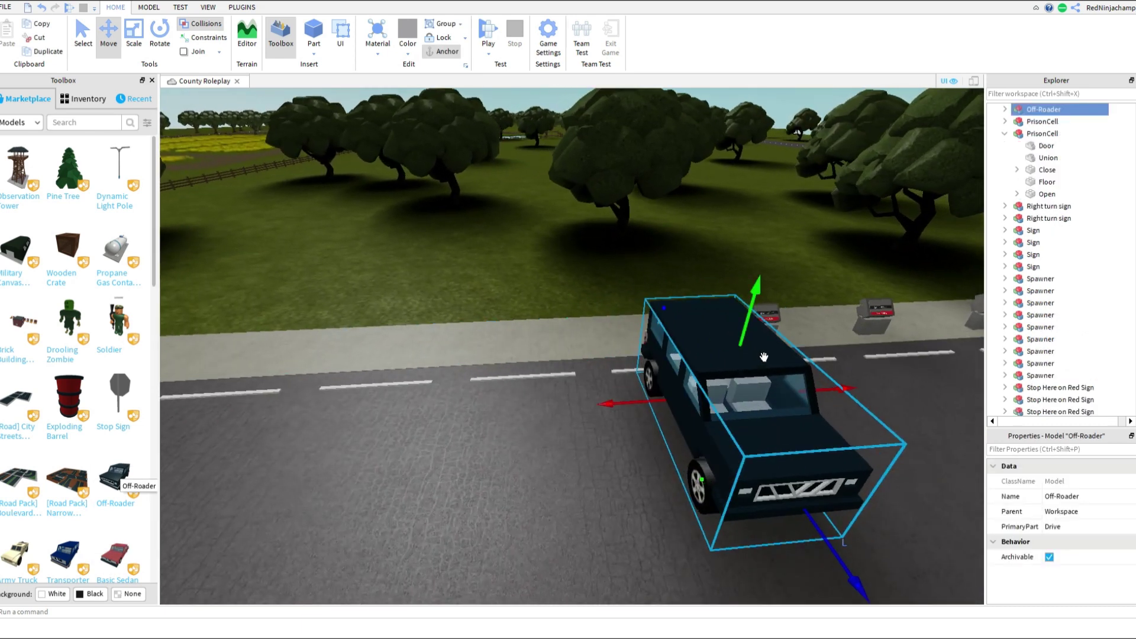
{"action": "right_click_drag", "start_coordinate": [755, 405], "coordinate": [767, 386]}
{"action": "key", "text": "s"}
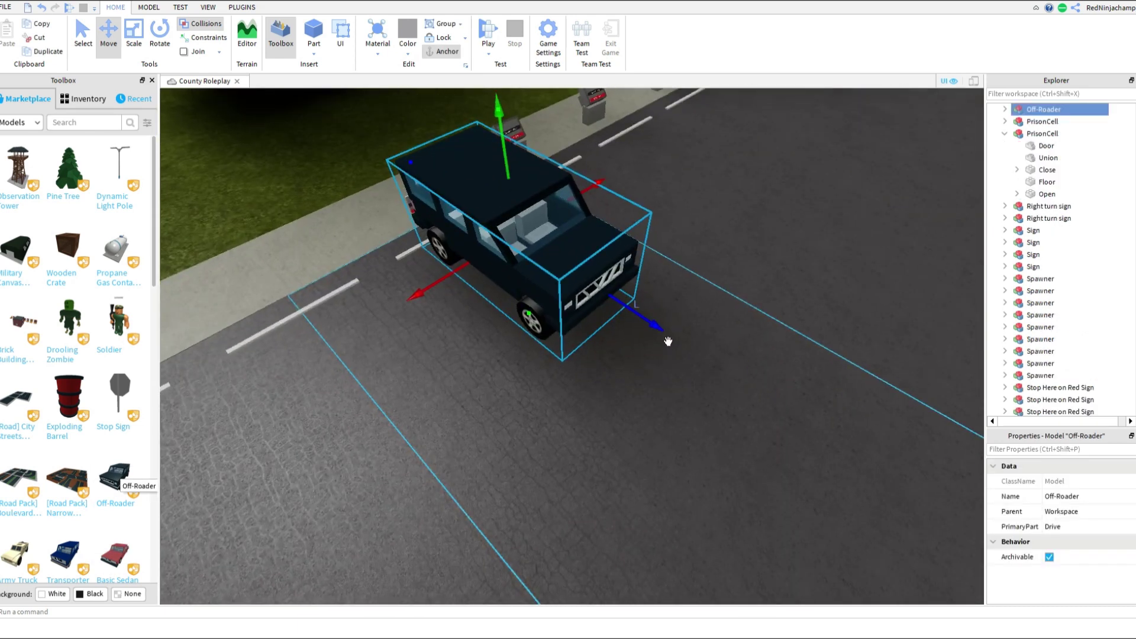
{"action": "left_click_drag", "start_coordinate": [668, 341], "coordinate": [610, 260]}
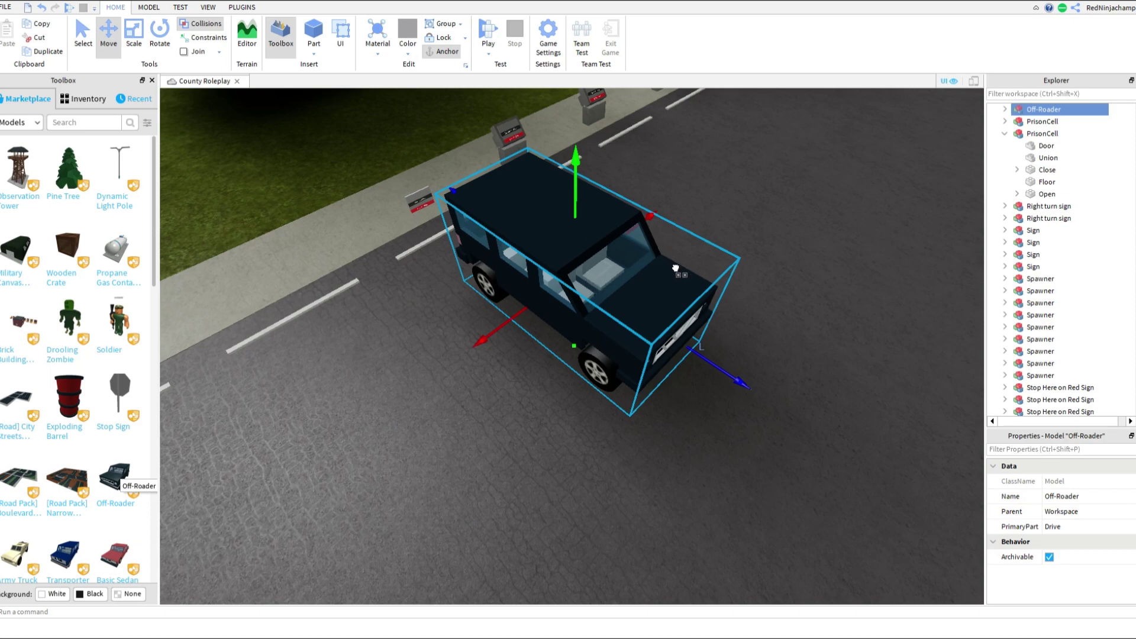
- Rotate the Off-Roader about its vertical axis so it stands parallel to the roadside lane markings
{"action": "key", "text": "w"}
{"action": "right_click_drag", "start_coordinate": [646, 437], "coordinate": [626, 425]}
{"action": "key", "text": "s"}
{"action": "key", "text": "w"}
{"action": "key", "text": "s"}
{"action": "right_click_drag", "start_coordinate": [322, 185], "coordinate": [322, 186]}
{"action": "right_click_drag", "start_coordinate": [713, 412], "coordinate": [712, 412]}
{"action": "key", "text": "w"}
{"action": "key", "text": "w"}
{"action": "key", "text": "s"}
{"action": "key", "text": "s"}
{"action": "left_click", "coordinate": [159, 33]}
{"action": "scroll", "coordinate": [616, 398], "scroll_direction": "down", "scroll_amount": 2}
{"action": "right_click_drag", "start_coordinate": [616, 398], "coordinate": [631, 421]}
{"action": "left_click_drag", "start_coordinate": [609, 399], "coordinate": [616, 230]}
{"action": "left_click", "coordinate": [106, 35]}
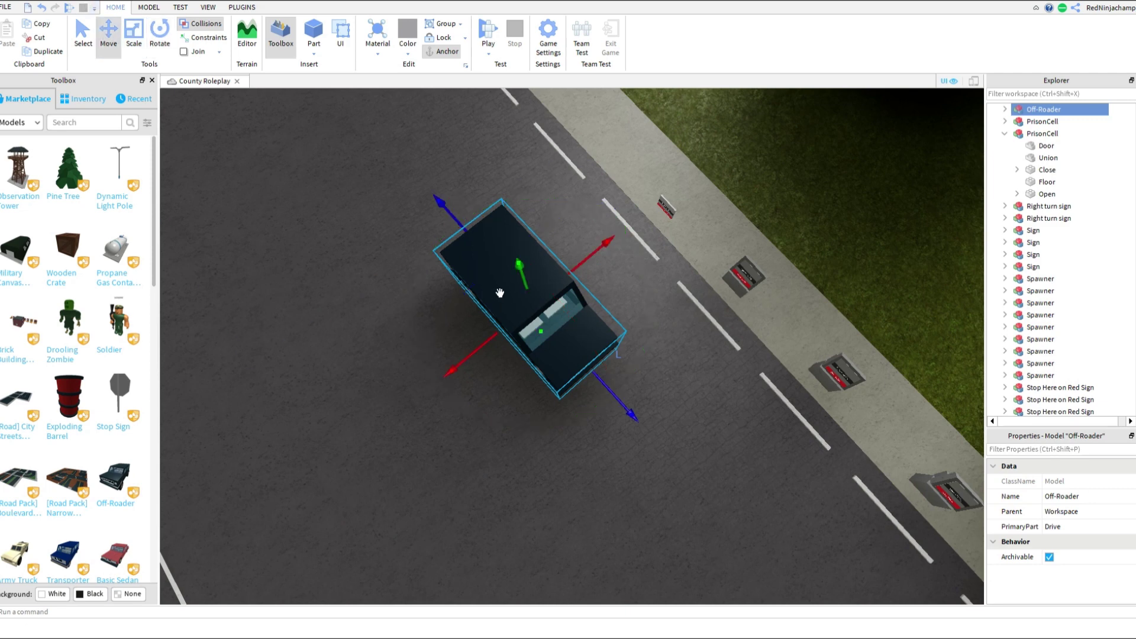
- Rotate the Off-Roader onto its side on the road
{"action": "mouse_move", "coordinate": [543, 306]}
{"action": "left_mouse_down"}
{"action": "mouse_move", "coordinate": [541, 263]}
{"action": "mouse_move", "coordinate": [545, 309]}
{"action": "left_mouse_up"}
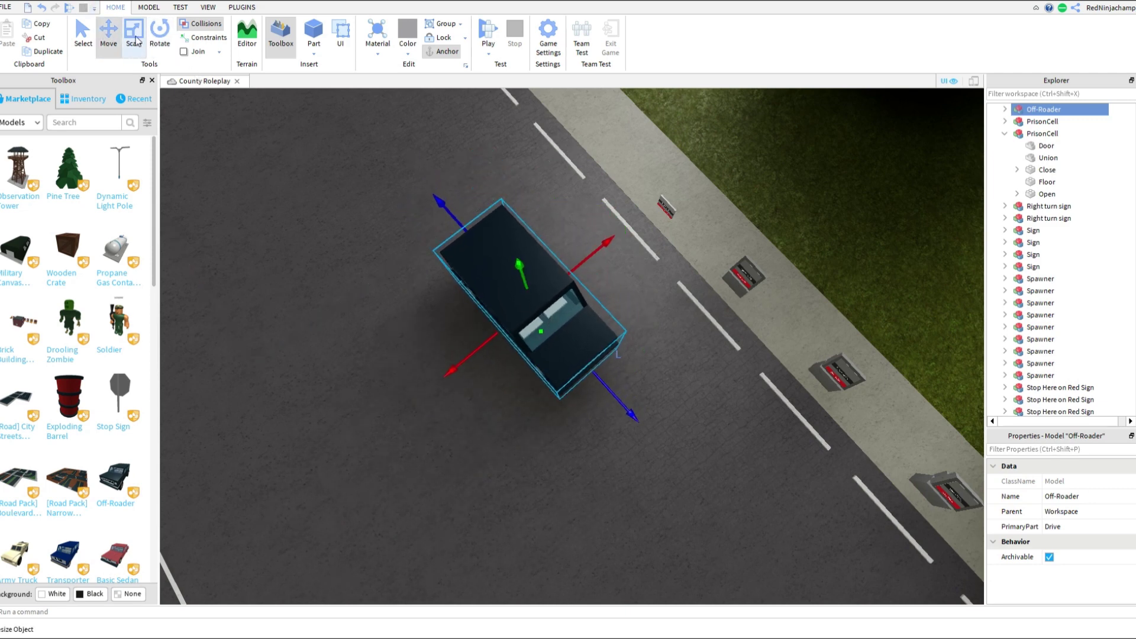
{"action": "left_click_drag", "start_coordinate": [543, 283], "coordinate": [346, 475]}
{"action": "key", "text": "ctrl+4"}
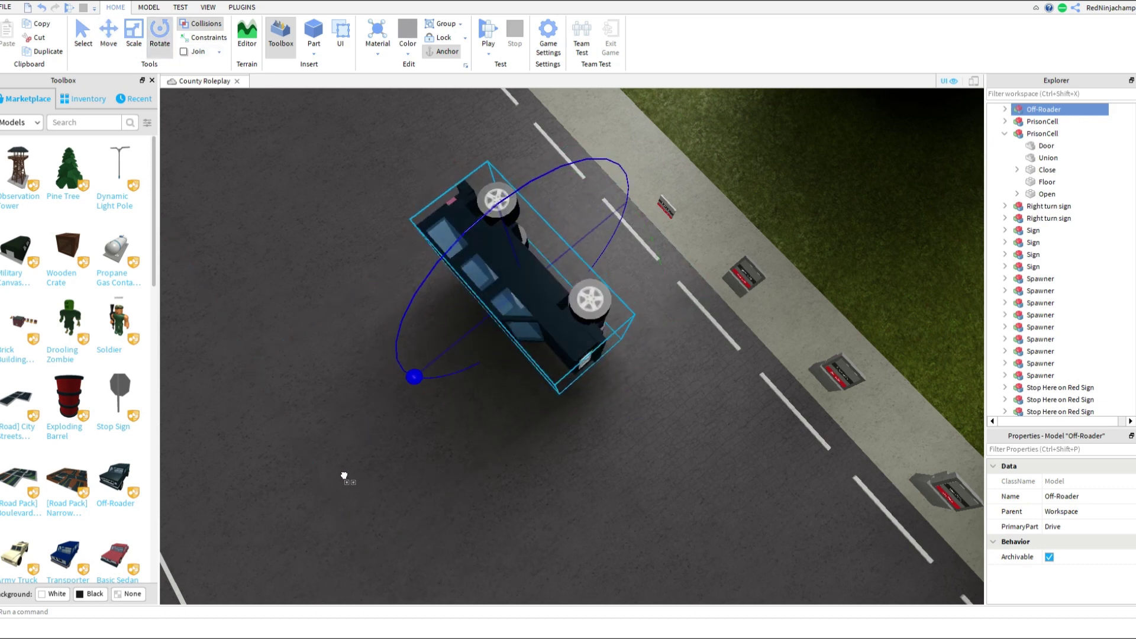
{"action": "left_click", "coordinate": [107, 38]}
{"action": "left_click_drag", "start_coordinate": [538, 318], "coordinate": [521, 284]}
{"action": "left_click", "coordinate": [765, 167]}
{"action": "right_click_drag", "start_coordinate": [765, 167], "coordinate": [555, 410]}
{"action": "right_click_drag", "start_coordinate": [640, 343], "coordinate": [612, 397]}
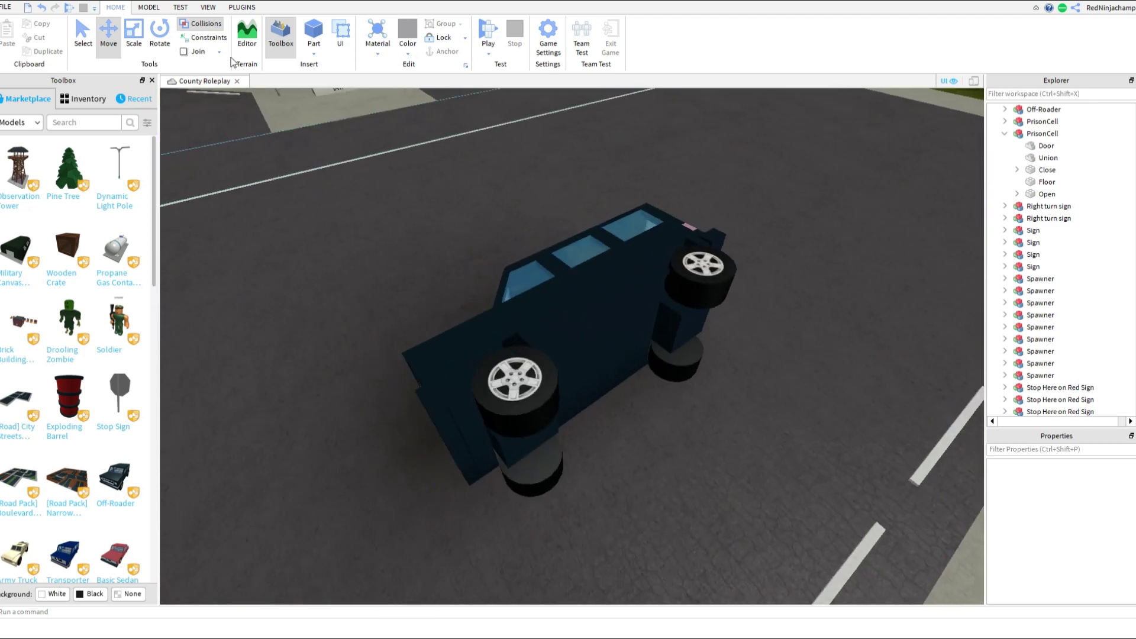
- Undo the last change to the Off-Roader
{"action": "key", "text": "d"}
{"action": "key", "text": "s"}
{"action": "right_click_drag", "start_coordinate": [573, 335], "coordinate": [574, 335]}
{"action": "key", "text": "ctrl+z"}
{"action": "right_click_drag", "start_coordinate": [592, 398], "coordinate": [592, 399]}
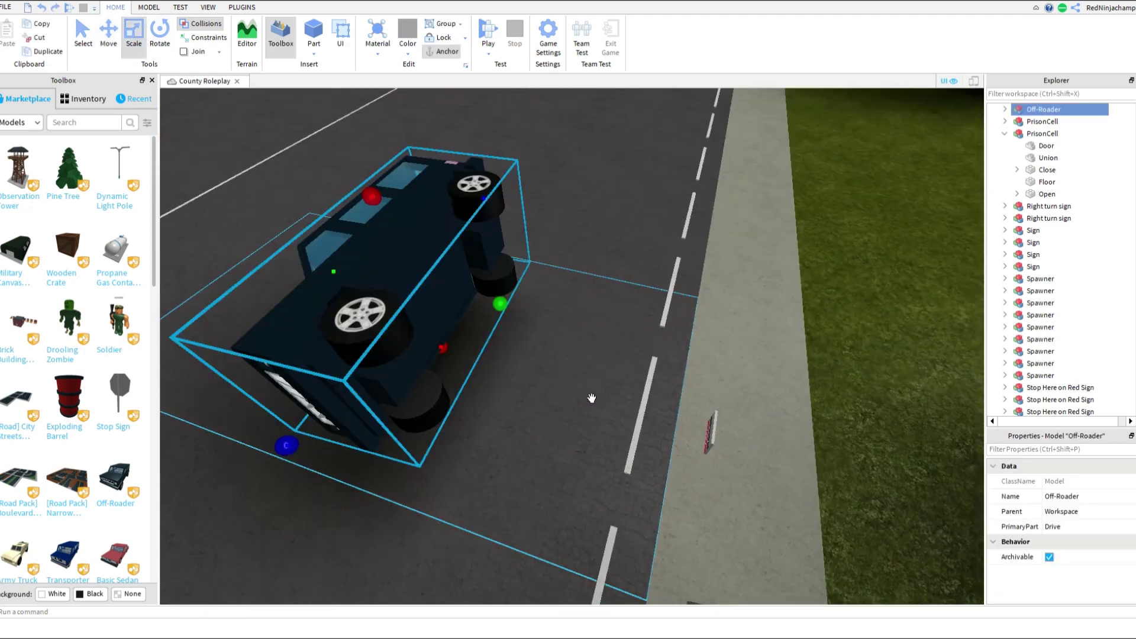
- Reposition the Off-Roader with the Move tool so it stands upright on its wheels on the road
{"action": "left_click", "coordinate": [108, 36]}
{"action": "left_click_drag", "start_coordinate": [401, 224], "coordinate": [434, 296]}
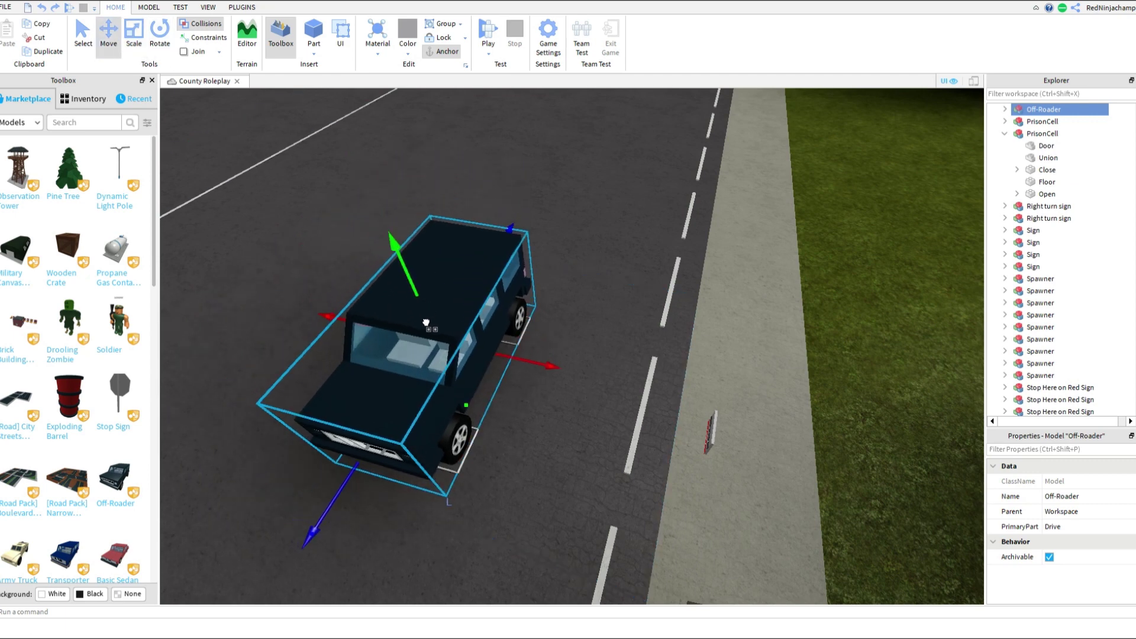
{"action": "left_click", "coordinate": [847, 309]}
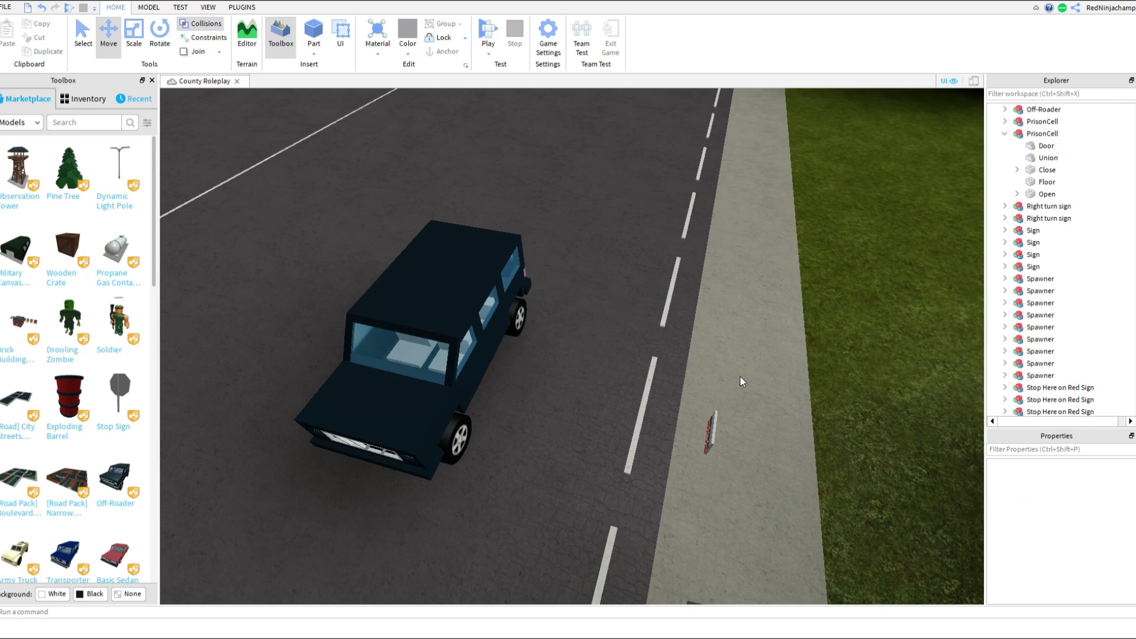
- Rename the Off-Roader model to Carz
{"action": "right_click_drag", "start_coordinate": [830, 248], "coordinate": [850, 268]}
{"action": "left_click", "coordinate": [1033, 111]}
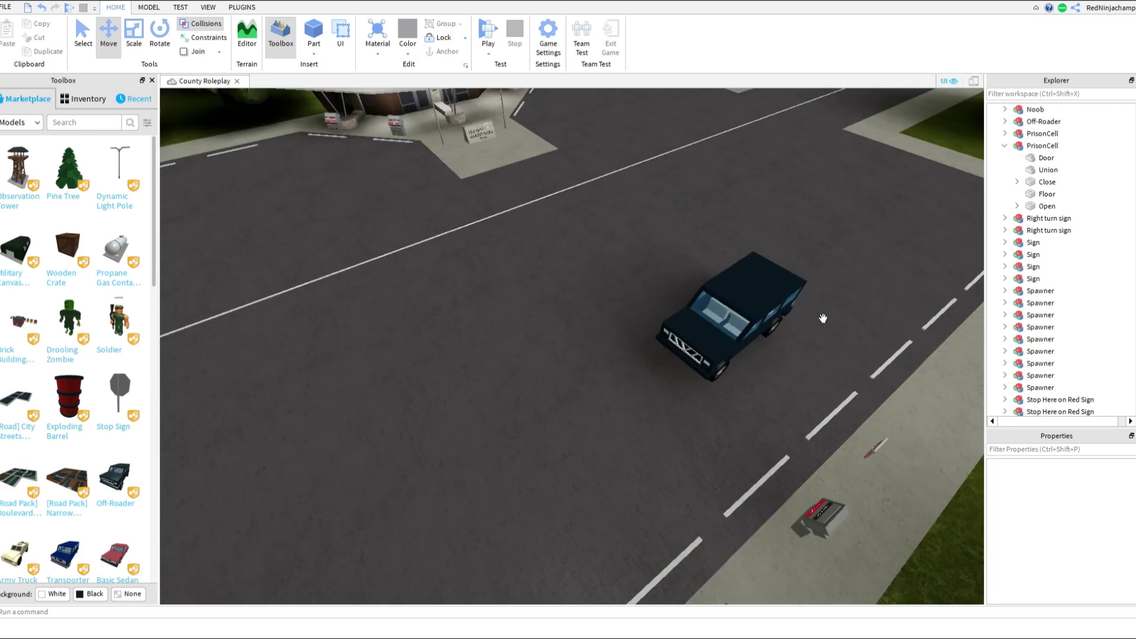
{"action": "right_click_drag", "start_coordinate": [824, 318], "coordinate": [816, 318]}
{"action": "left_click", "coordinate": [674, 281]}
{"action": "right_click_drag", "start_coordinate": [674, 282], "coordinate": [674, 283]}
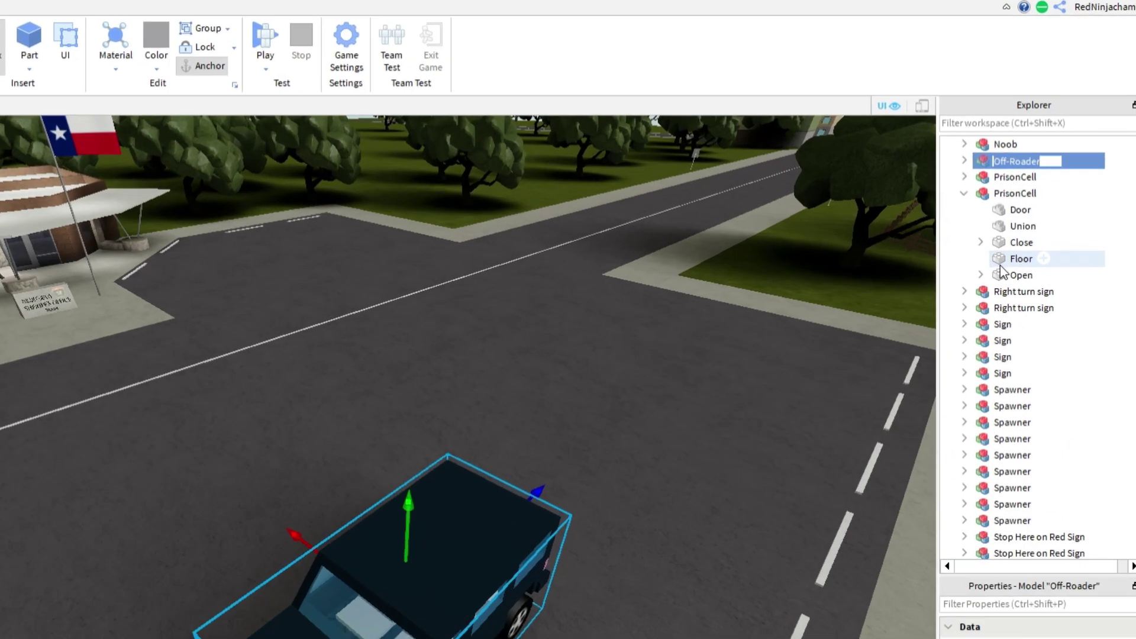
{"action": "key", "text": "BackSpace"}
{"action": "type", "text": "CA"}
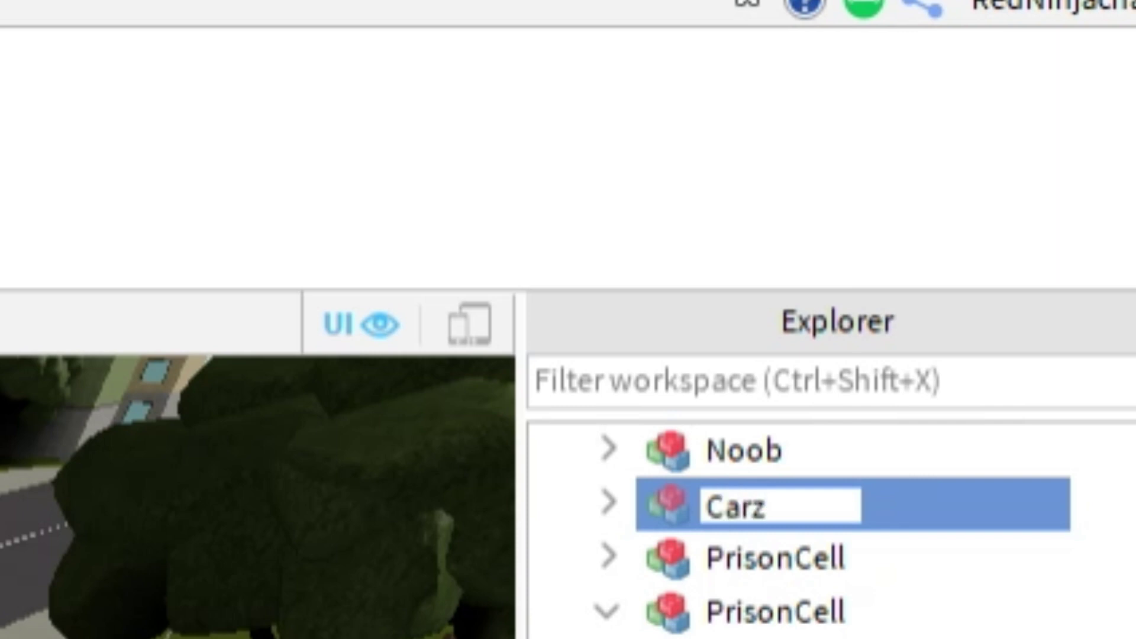
{"action": "key", "text": "Return"}
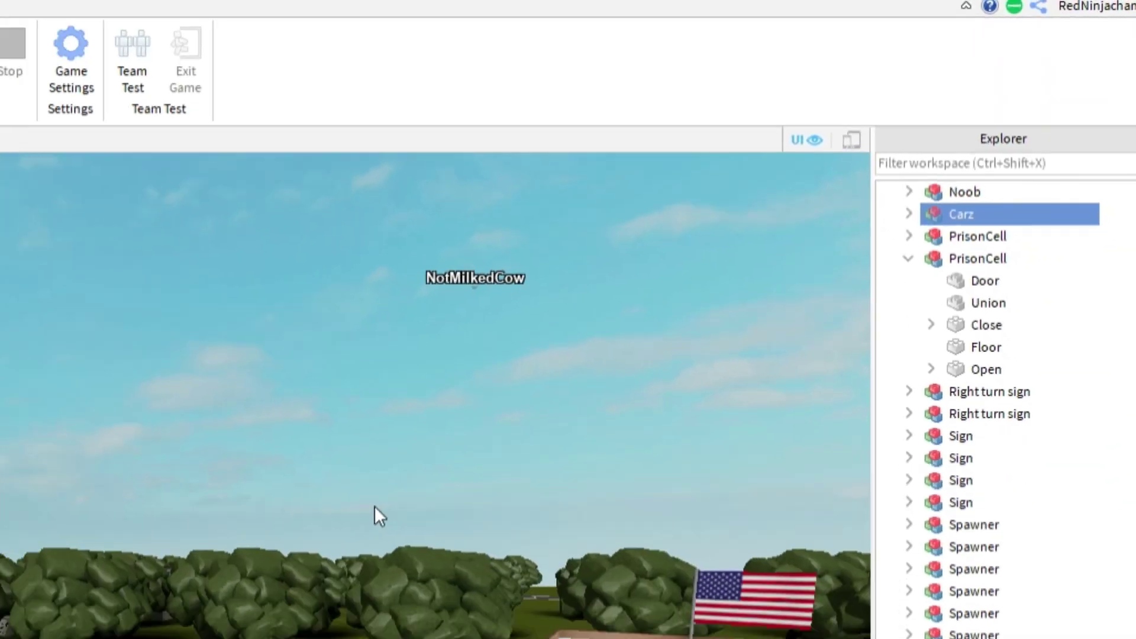
- Examine the car's placement on the road from several sides relative to the Spawner sign
{"action": "right_click_drag", "start_coordinate": [375, 505], "coordinate": [402, 534]}
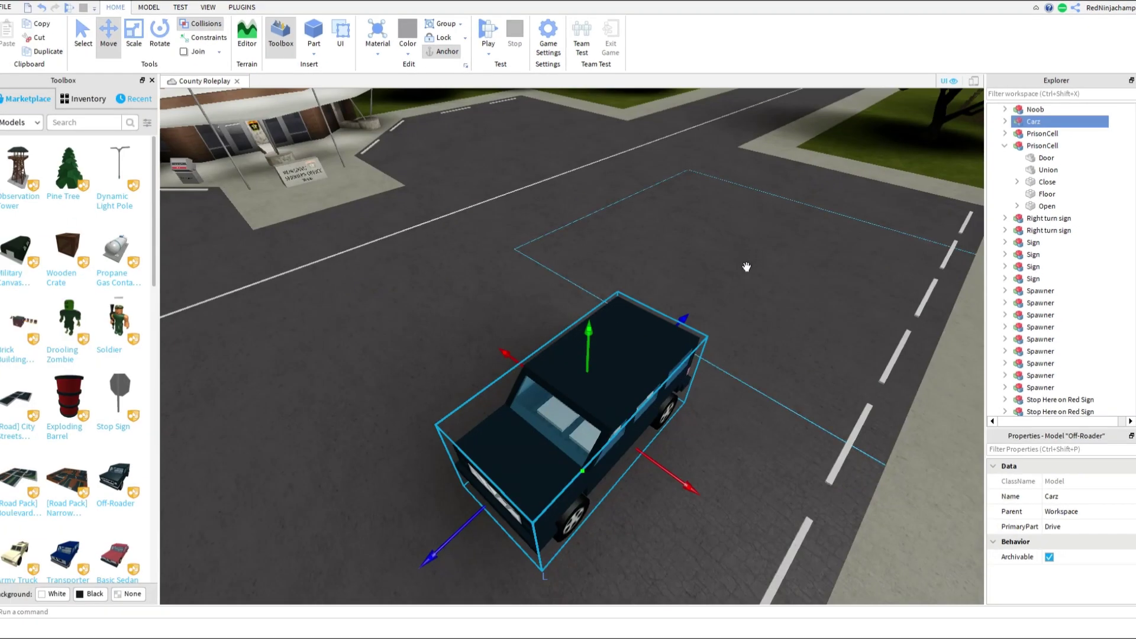
{"action": "right_click_drag", "start_coordinate": [760, 321], "coordinate": [720, 345]}
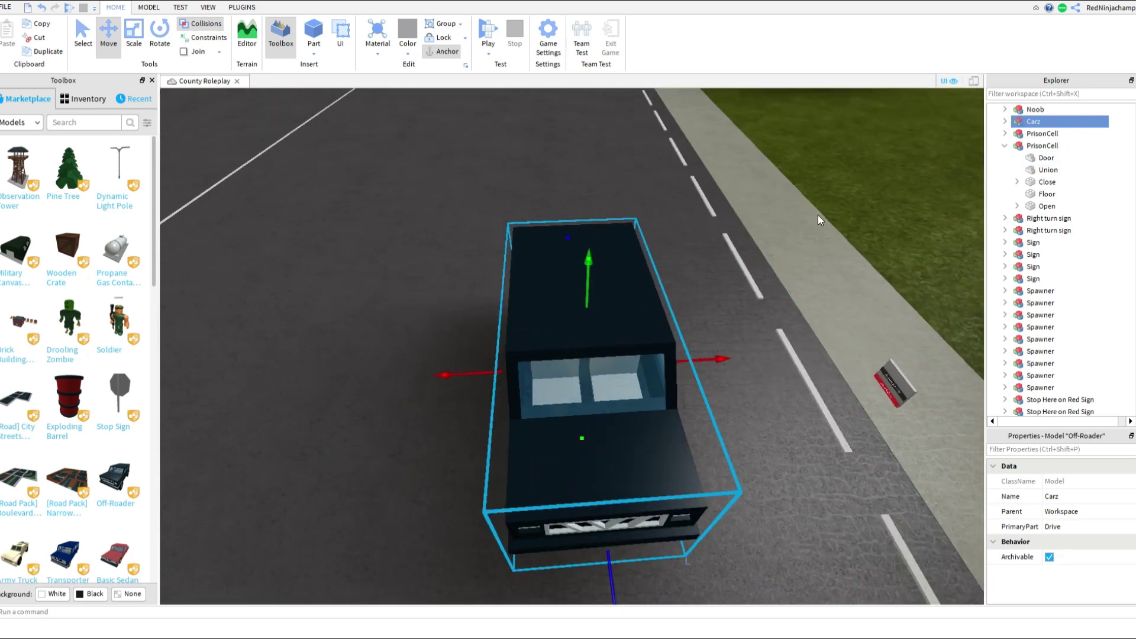
{"action": "right_click_drag", "start_coordinate": [701, 329], "coordinate": [700, 330]}
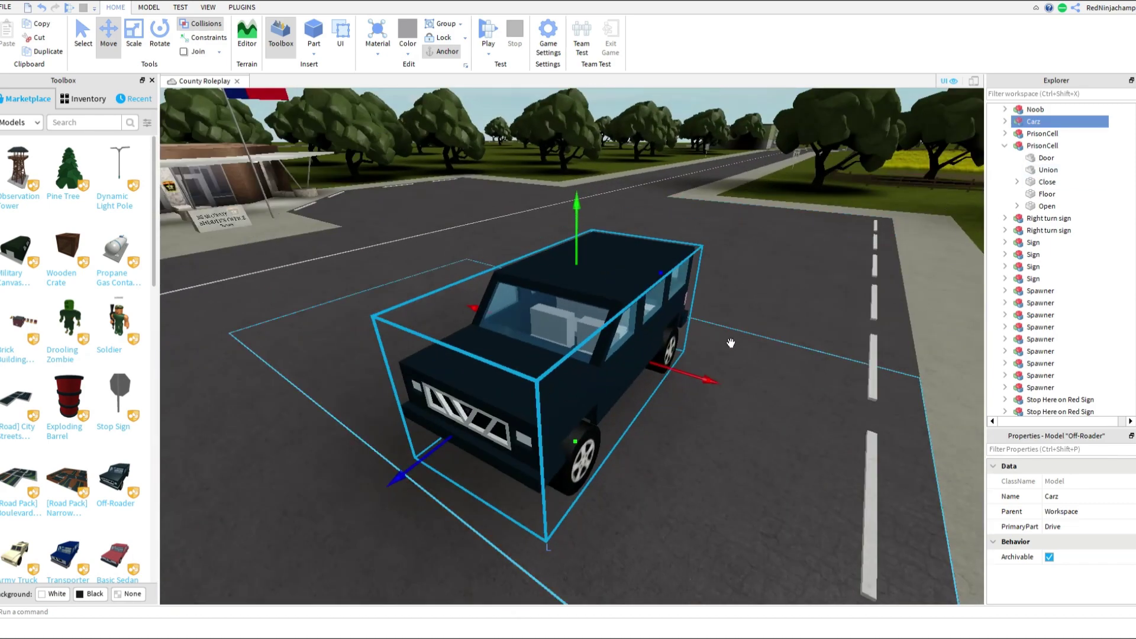
{"action": "right_click_drag", "start_coordinate": [859, 291], "coordinate": [862, 336]}
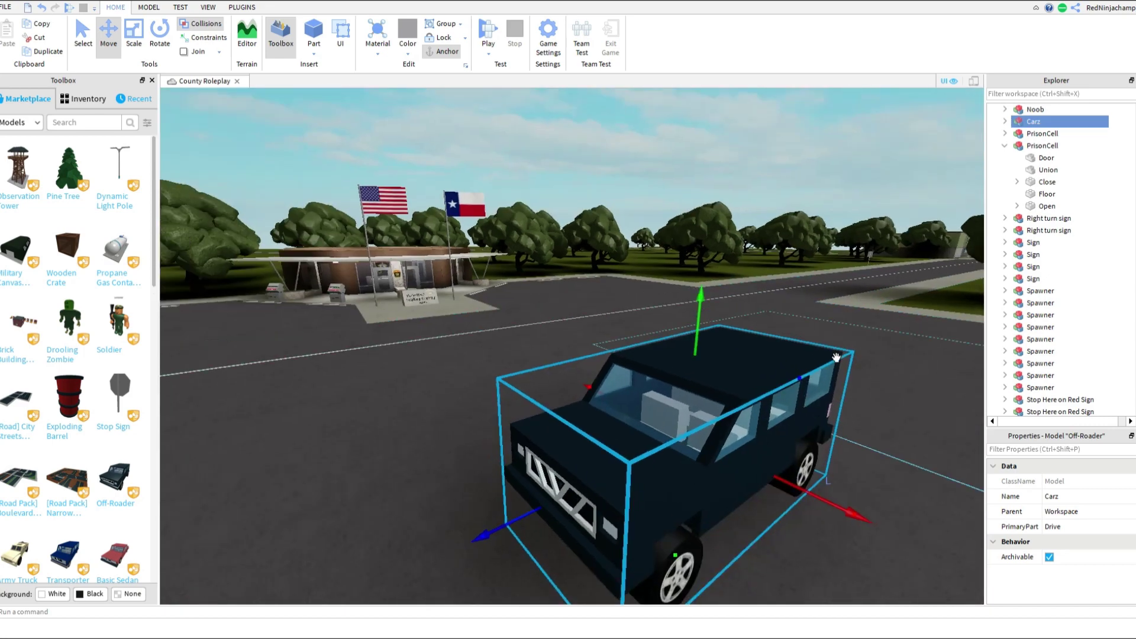
{"action": "scroll", "coordinate": [736, 376], "scroll_direction": "up", "scroll_amount": 10}
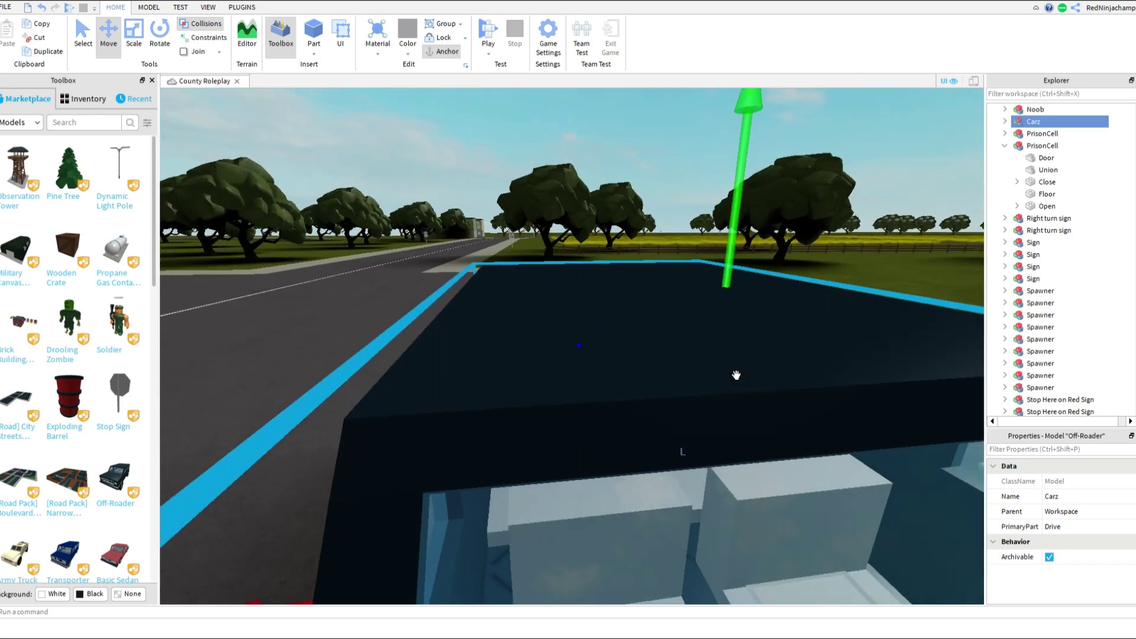
{"action": "scroll", "coordinate": [737, 375], "scroll_direction": "down", "scroll_amount": 10}
{"action": "scroll", "coordinate": [728, 368], "scroll_direction": "up", "scroll_amount": 8}
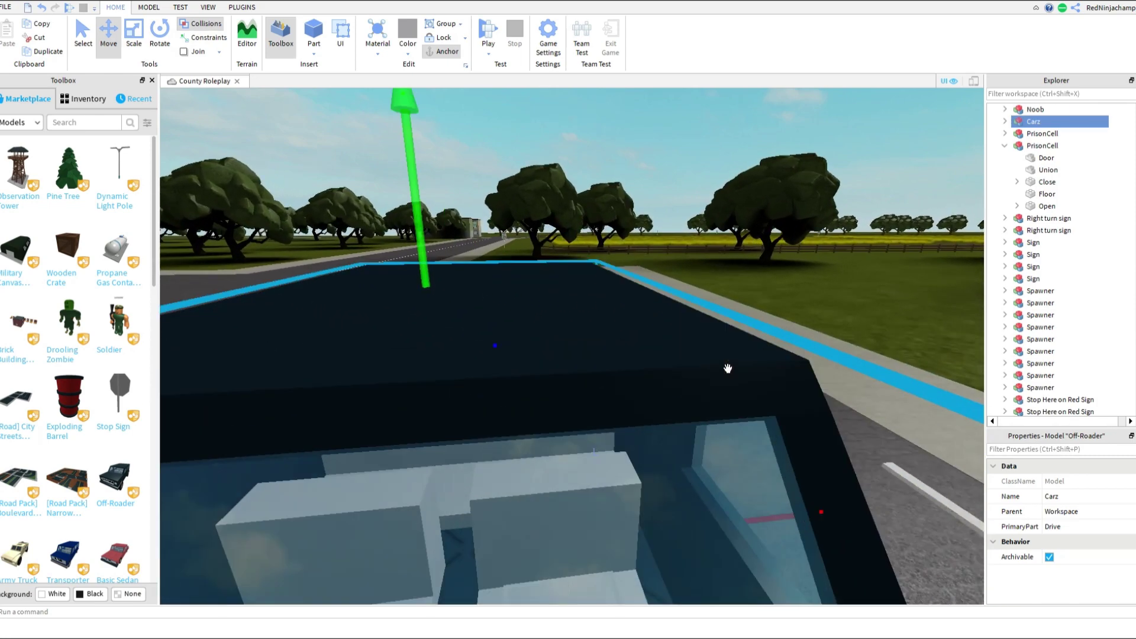
{"action": "key", "text": "a"}
{"action": "right_click_drag", "start_coordinate": [741, 359], "coordinate": [741, 359]}
{"action": "key", "text": "w"}
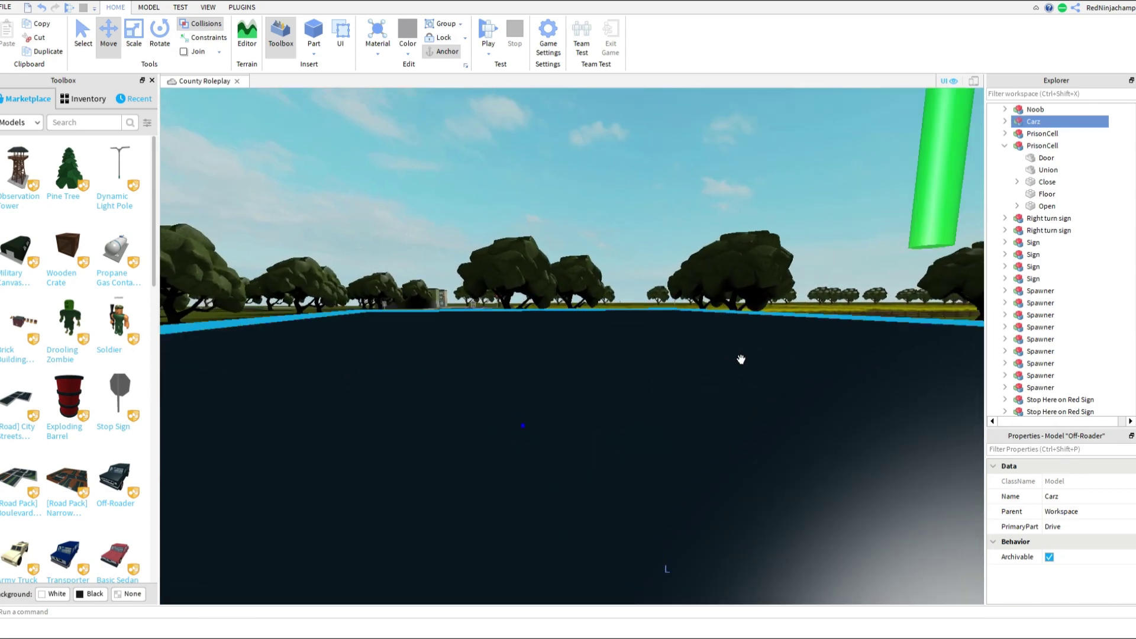
{"action": "scroll", "coordinate": [741, 360], "scroll_direction": "down", "scroll_amount": 5}
{"action": "left_click", "coordinate": [710, 164]}
{"action": "scroll", "coordinate": [710, 165], "scroll_direction": "up", "scroll_amount": 2}
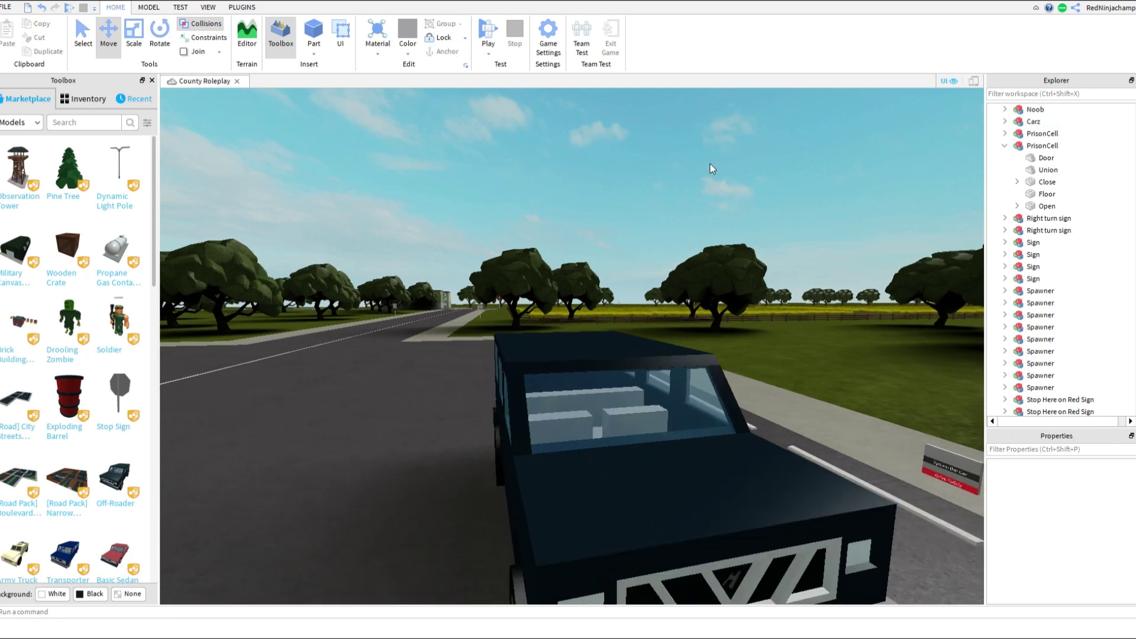
{"action": "key", "text": "a"}
{"action": "right_click_drag", "start_coordinate": [710, 164], "coordinate": [745, 324]}
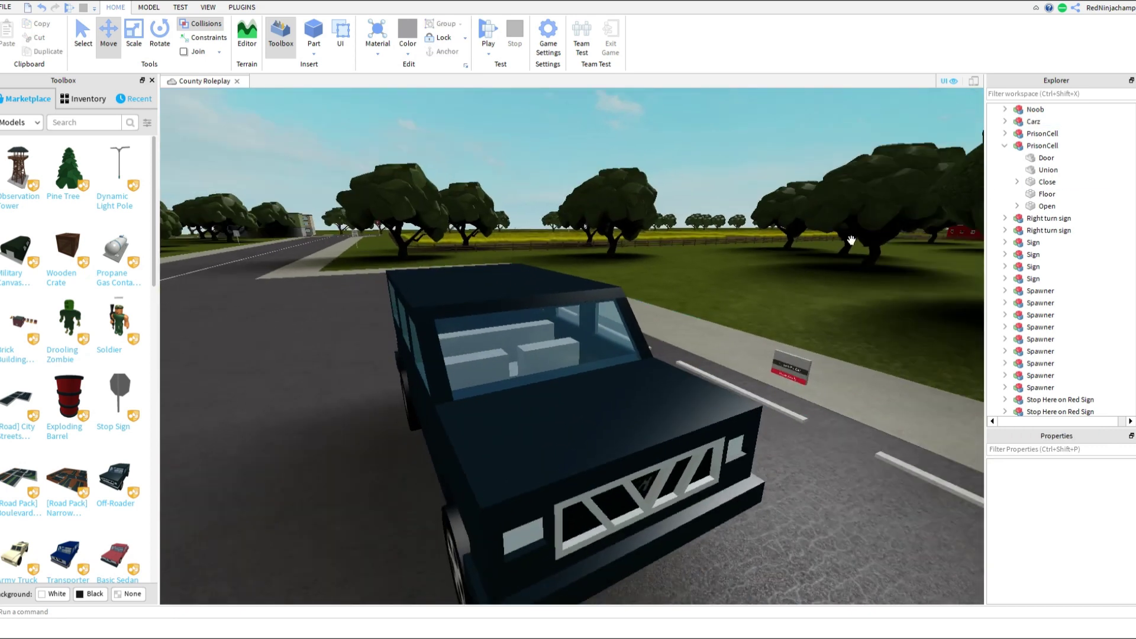
- Select the Carz model and transfer it from Workspace into ServerStorage
{"action": "left_click", "coordinate": [489, 393]}
{"action": "key", "text": "f"}
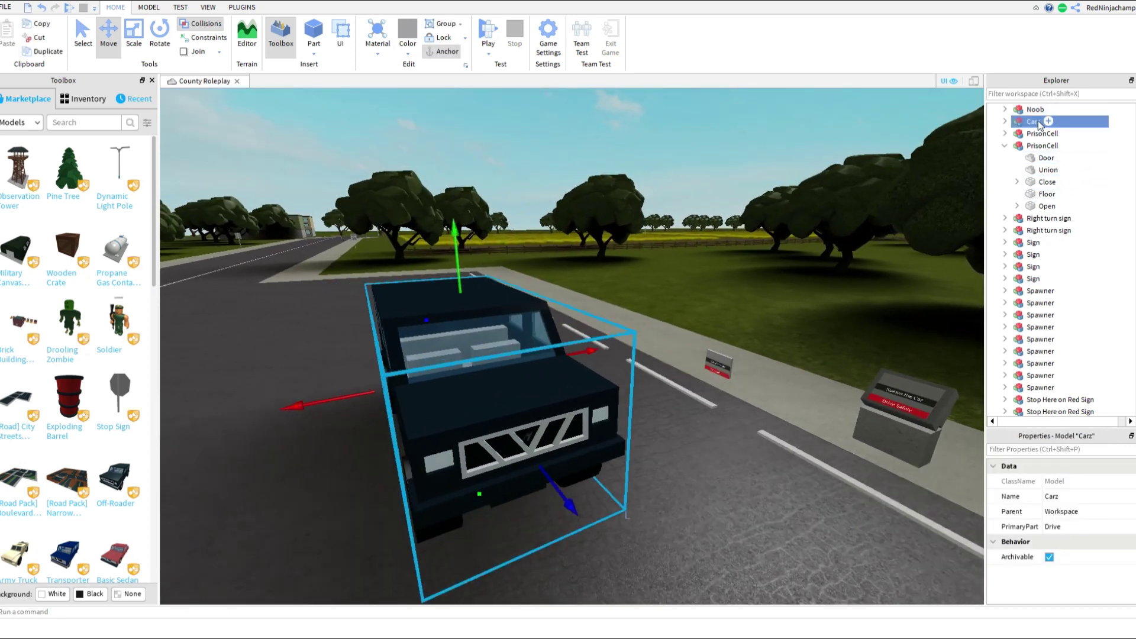
{"action": "left_click_drag", "start_coordinate": [1037, 123], "coordinate": [1072, 166]}
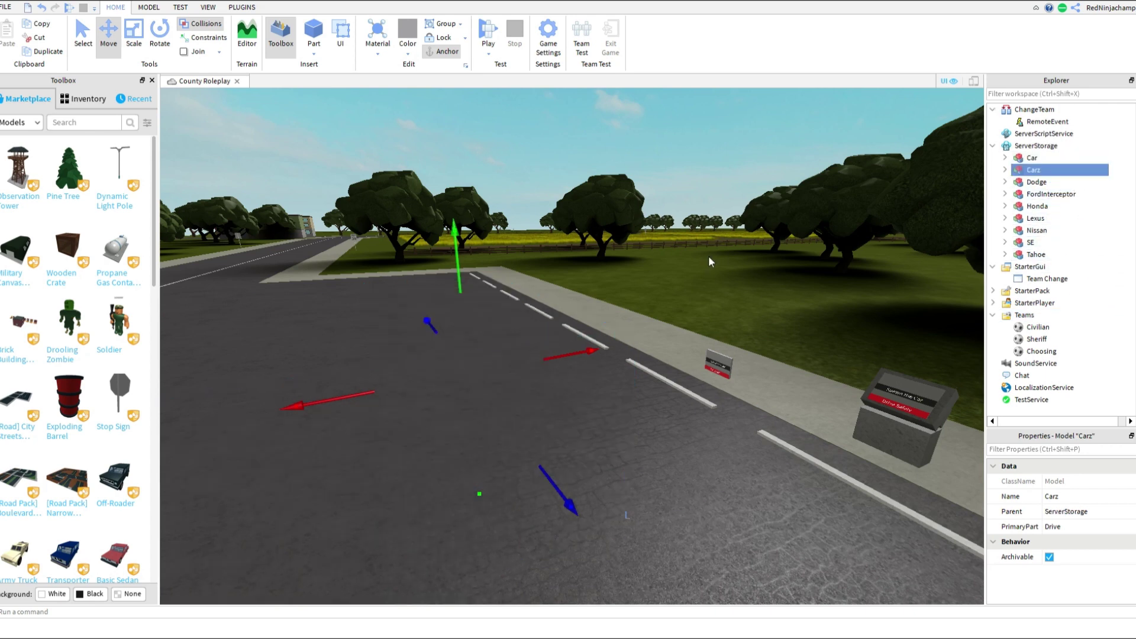
- Select the new small Spawner sign on the sidewalk beside the dashed lane markings
{"action": "left_click", "coordinate": [732, 273]}
{"action": "right_click_drag", "start_coordinate": [733, 273], "coordinate": [683, 258]}
{"action": "key", "text": "w"}
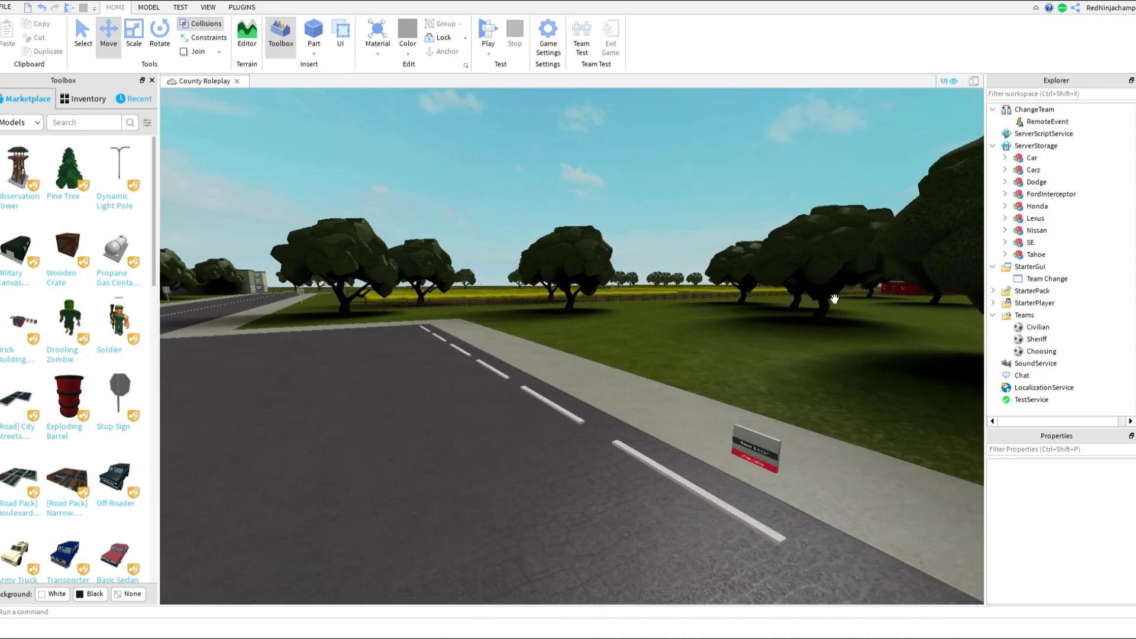
{"action": "right_click_drag", "start_coordinate": [838, 296], "coordinate": [836, 297]}
{"action": "key", "text": "d"}
{"action": "key", "text": "s"}
{"action": "right_click_drag", "start_coordinate": [714, 241], "coordinate": [713, 239]}
{"action": "key", "text": "w"}
{"action": "scroll", "coordinate": [713, 239], "scroll_direction": "up", "scroll_amount": 5}
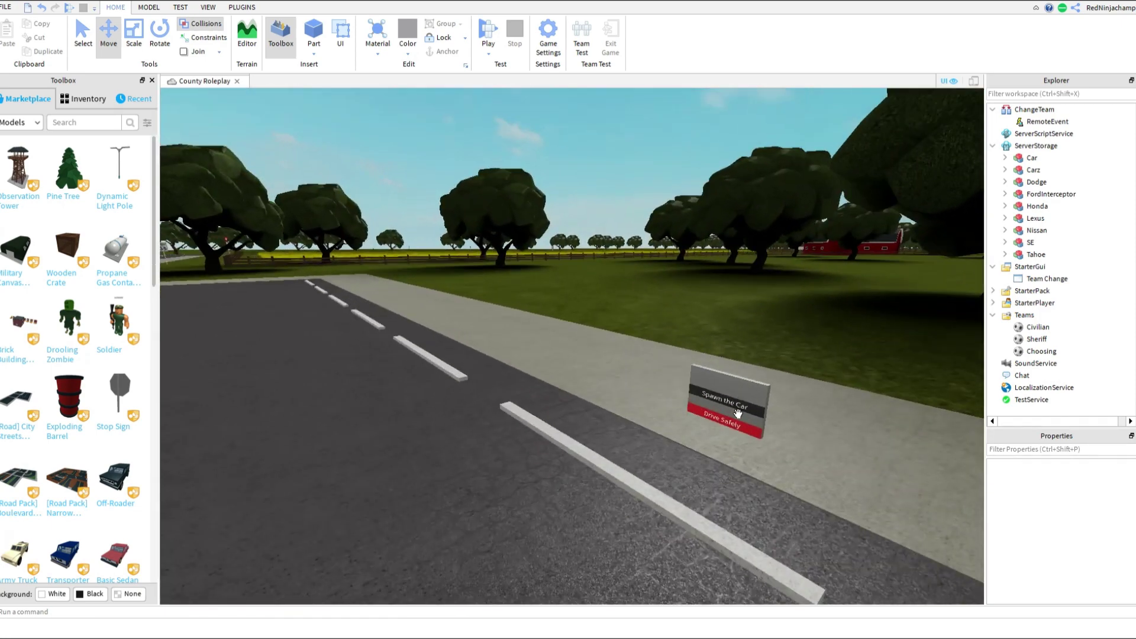
{"action": "left_click", "coordinate": [741, 405]}
{"action": "key", "text": "d"}
{"action": "right_click_drag", "start_coordinate": [734, 329], "coordinate": [733, 328]}
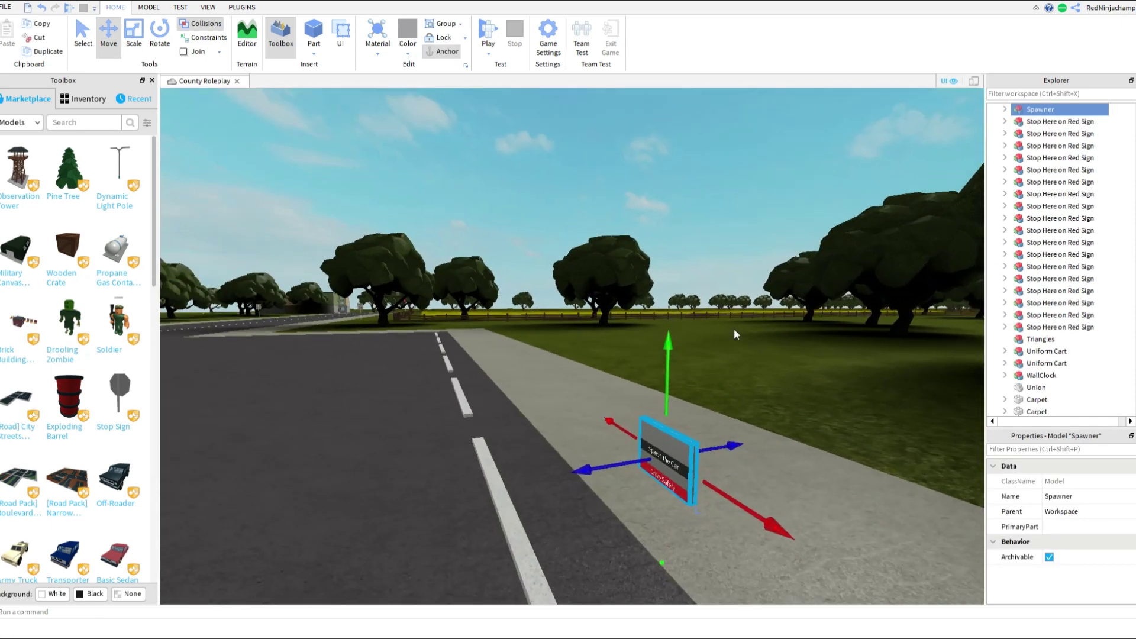
{"action": "key", "text": "w"}
{"action": "key", "text": "s"}
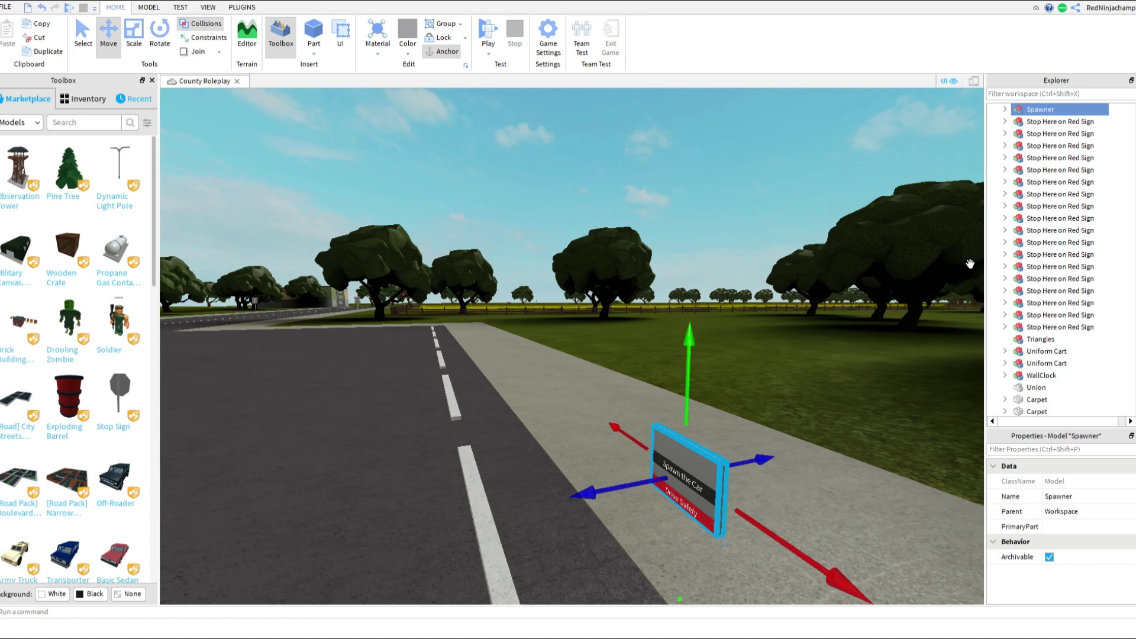
- Expand the Spawner model down to its TextButton and open the ButtonScriptONE script for editing
{"action": "left_click", "coordinate": [1005, 110]}
{"action": "left_click", "coordinate": [1017, 121]}
{"action": "left_click", "coordinate": [1029, 134]}
{"action": "left_click", "coordinate": [1041, 147]}
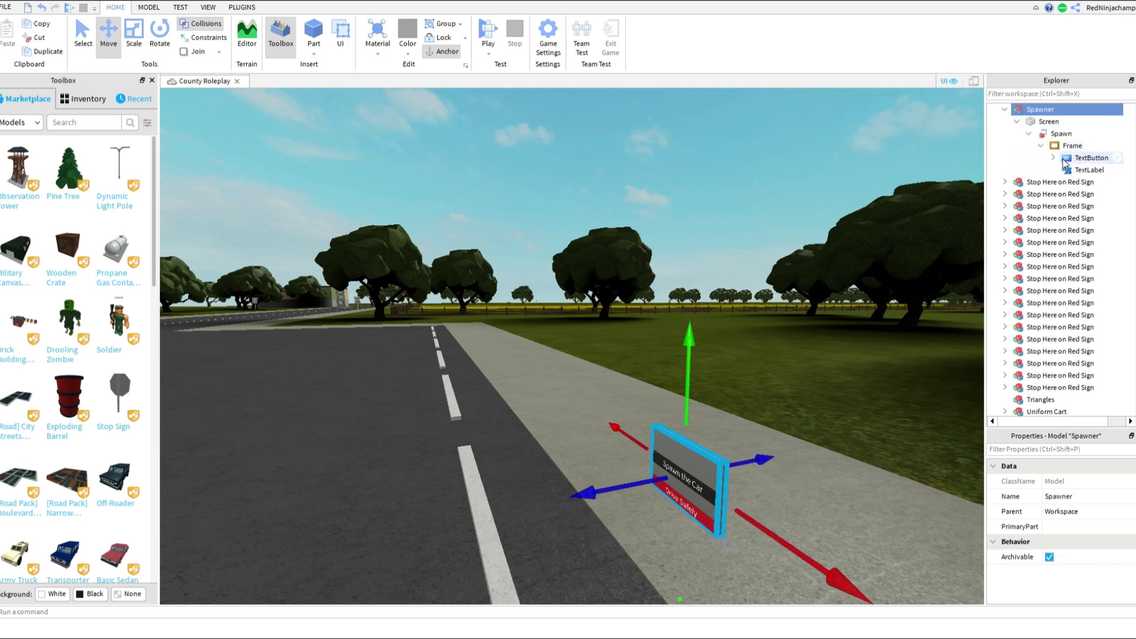
{"action": "left_click", "coordinate": [1053, 158]}
{"action": "double_click", "coordinate": [1100, 171]}
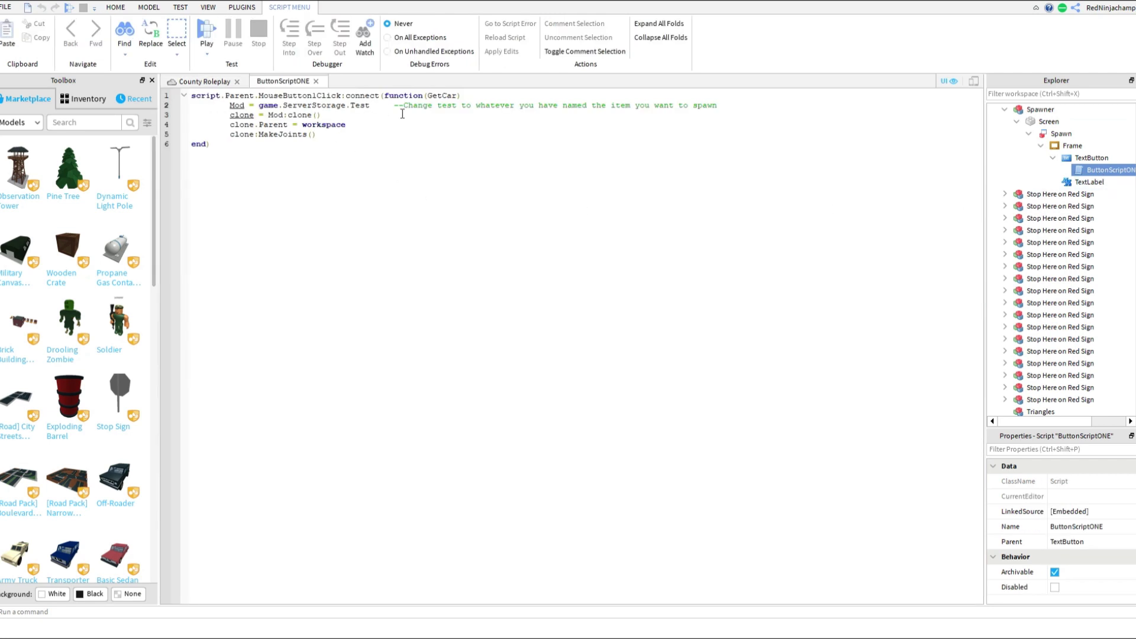
- Change the script's spawned item to game.ServerStorage.Carz, put the trailing comment on its own line, and close the script
{"action": "key", "text": "BackSpace"}
{"action": "key", "text": "BackSpace"}
{"action": "key", "text": "BackSpace"}
{"action": "key", "text": "BackSpace"}
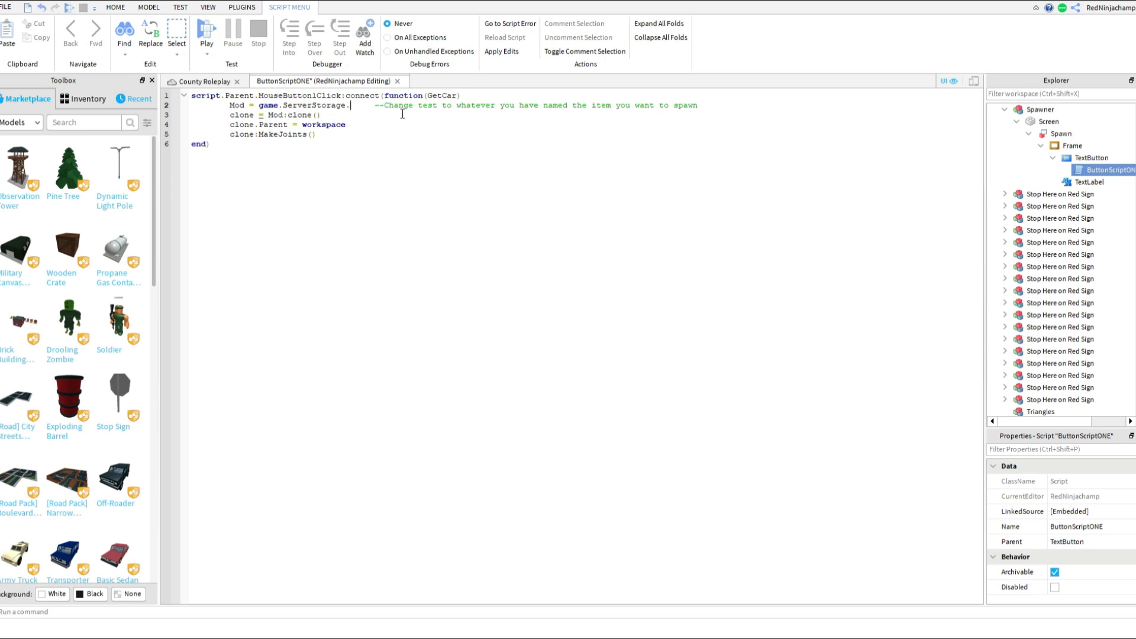
{"action": "type", "text": "ca"}
{"action": "key", "text": "BackSpace"}
{"action": "key", "text": "BackSpace"}
{"action": "type", "text": "Carz"}
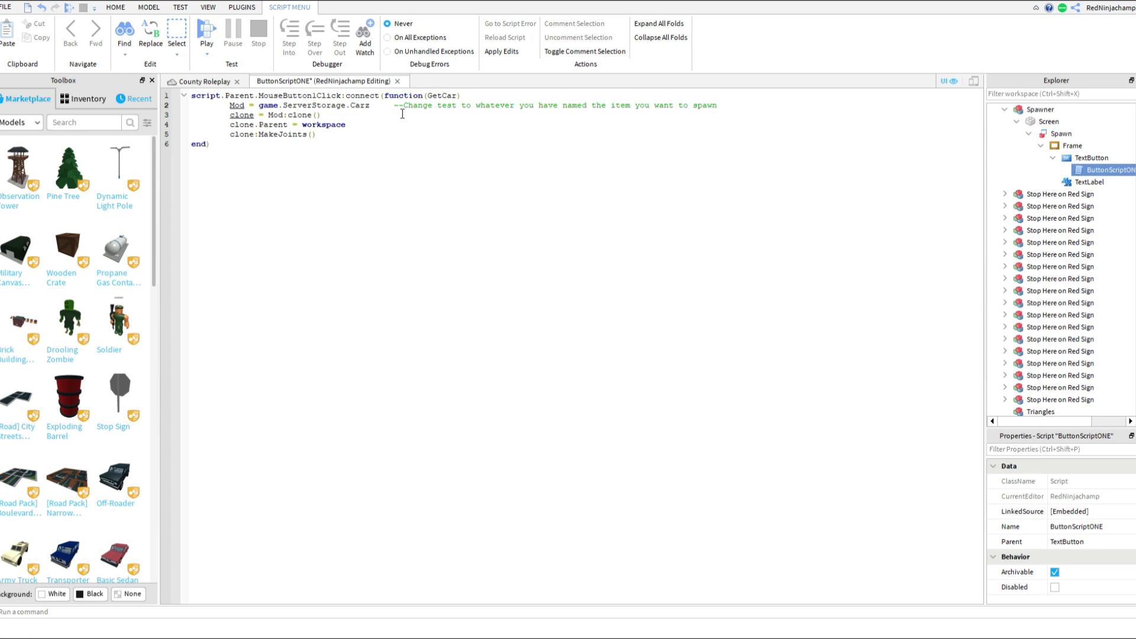
{"action": "key", "text": "Return"}
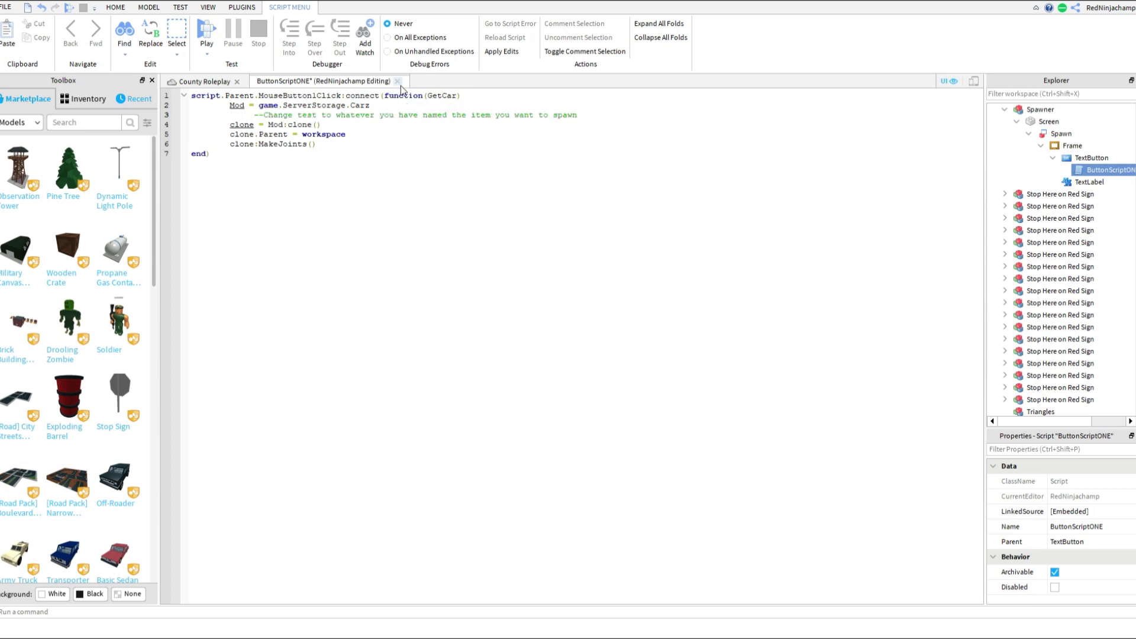
{"action": "left_click", "coordinate": [398, 81]}
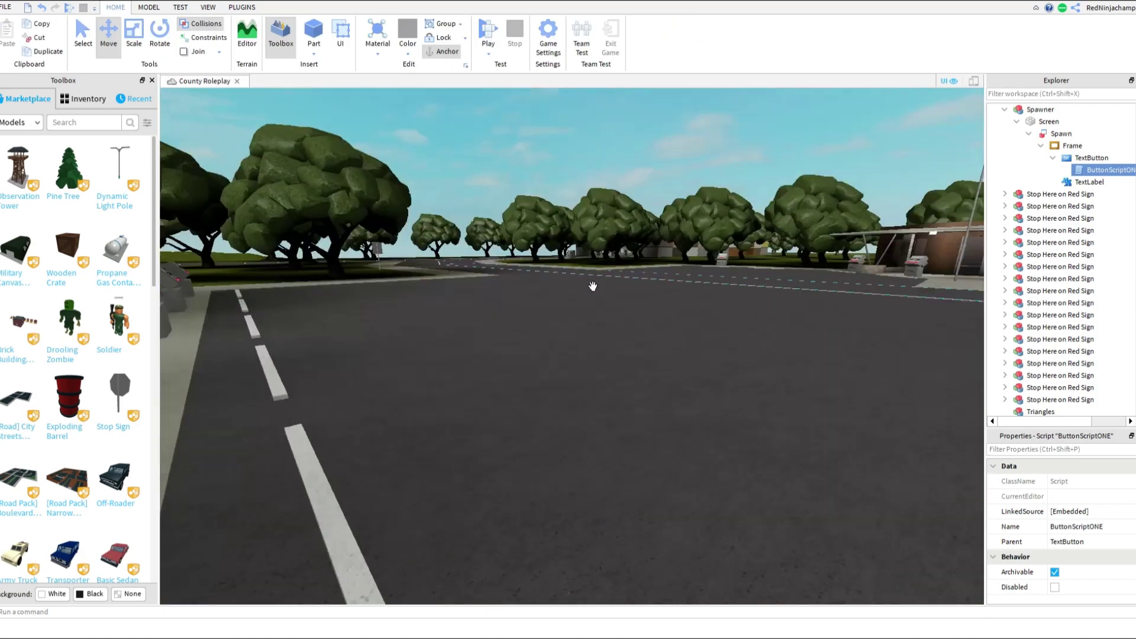
- Check the road area around the Spawner sign and start a play test of the map
{"action": "right_click_drag", "start_coordinate": [593, 286], "coordinate": [574, 268]}
{"action": "key", "text": "w"}
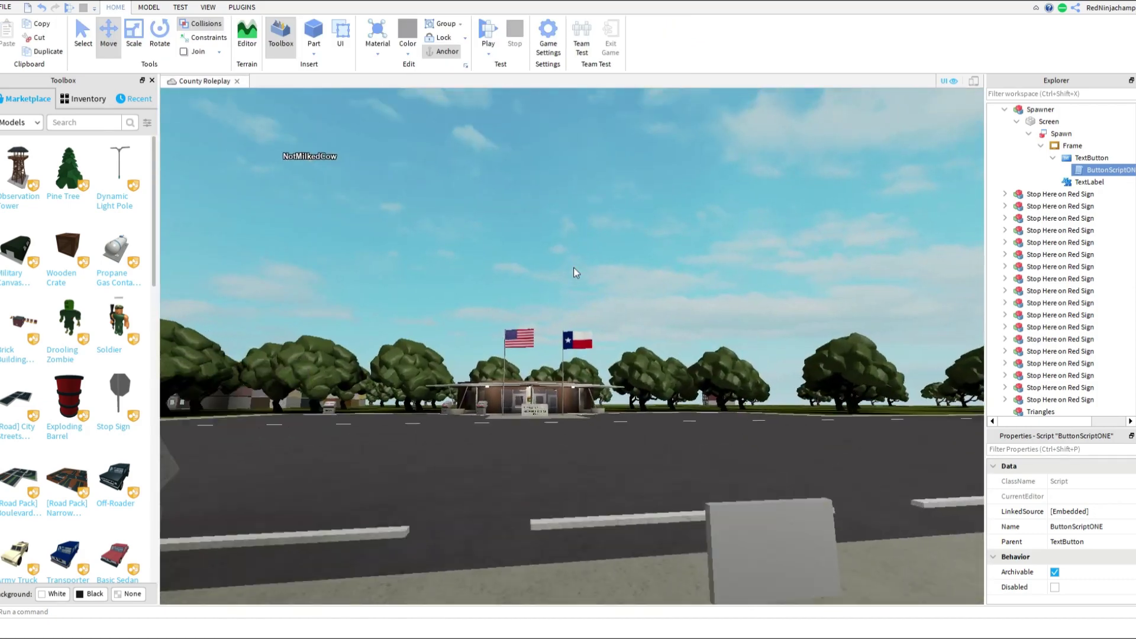
{"action": "key", "text": "w"}
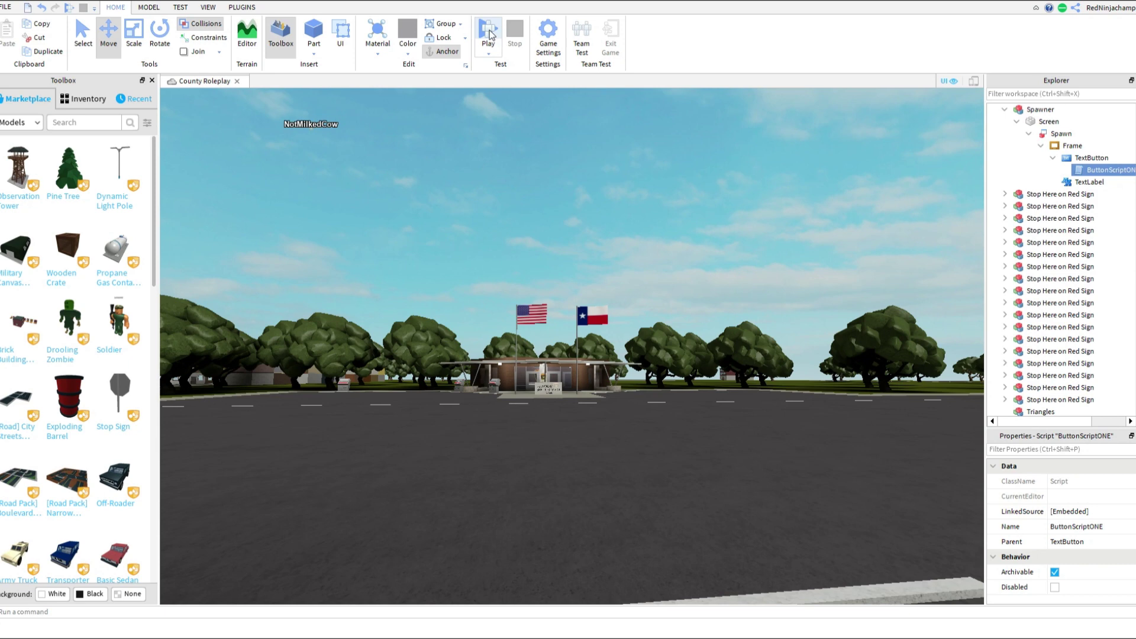
{"action": "right_click_drag", "start_coordinate": [850, 366], "coordinate": [850, 365]}
{"action": "key", "text": "w"}
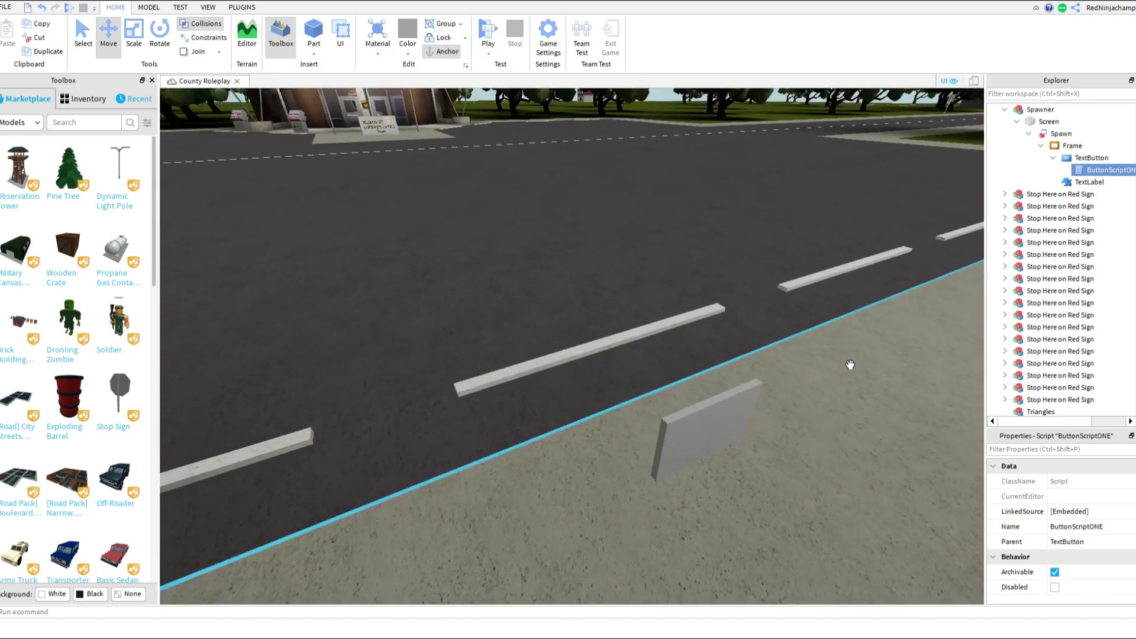
{"action": "right_click_drag", "start_coordinate": [764, 270], "coordinate": [764, 270]}
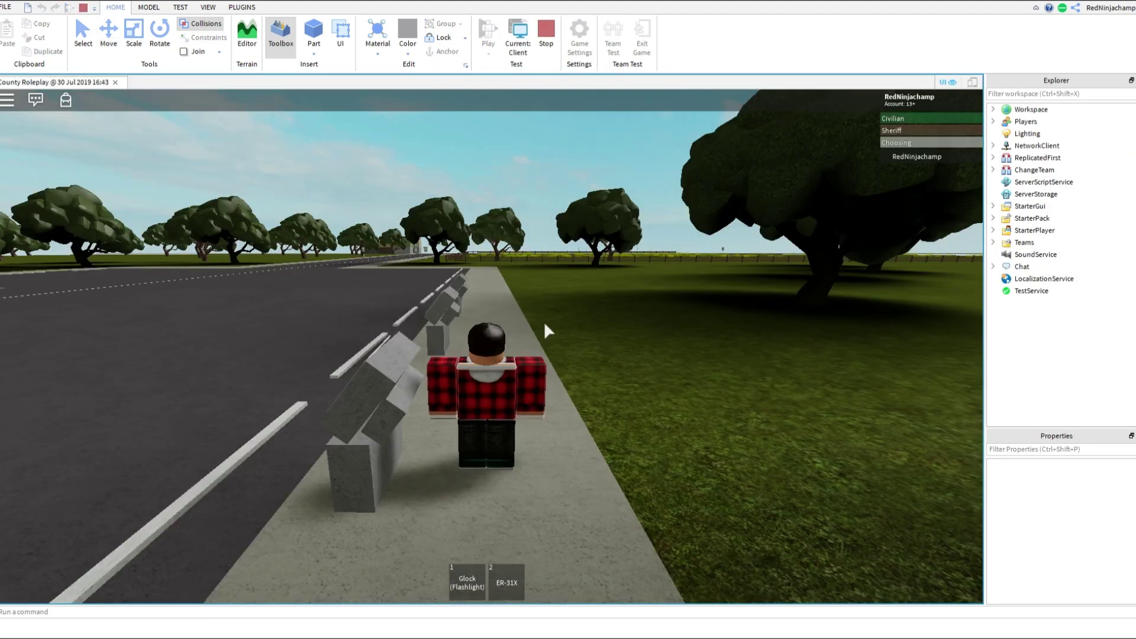
- Walk the test character along the roadside to the new Spawner sign and face its front
{"action": "right_click_drag", "start_coordinate": [564, 347], "coordinate": [564, 347]}
{"action": "key", "text": "w"}
{"action": "key", "text": "w"}
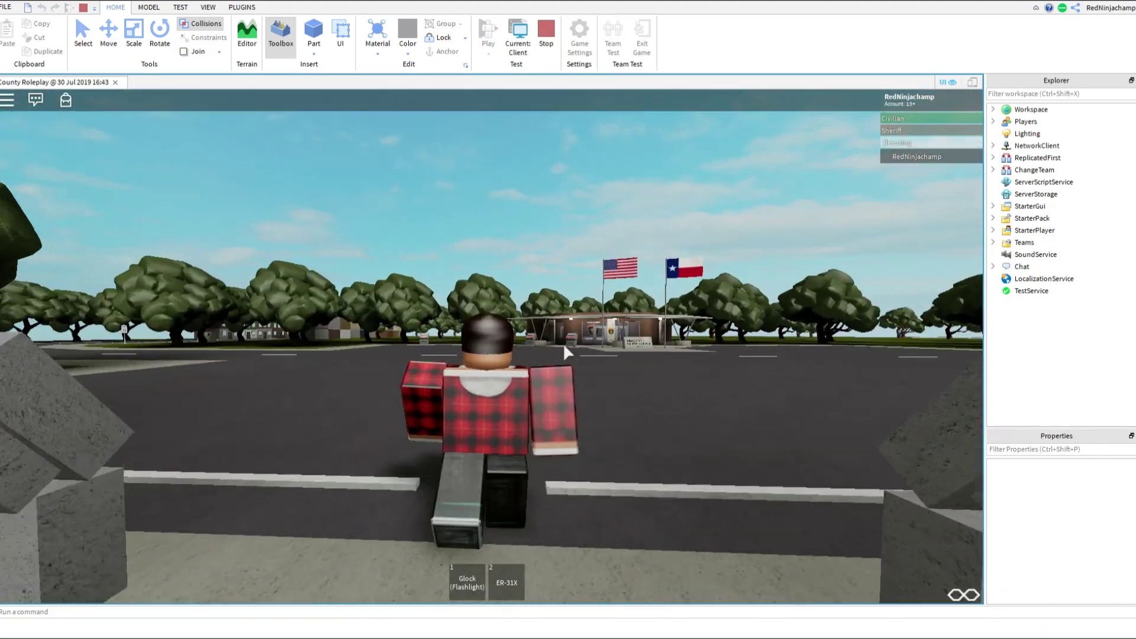
{"action": "right_click_drag", "start_coordinate": [575, 339], "coordinate": [556, 314]}
{"action": "key", "text": "w"}
{"action": "key", "text": "w"}
{"action": "key", "text": "w"}
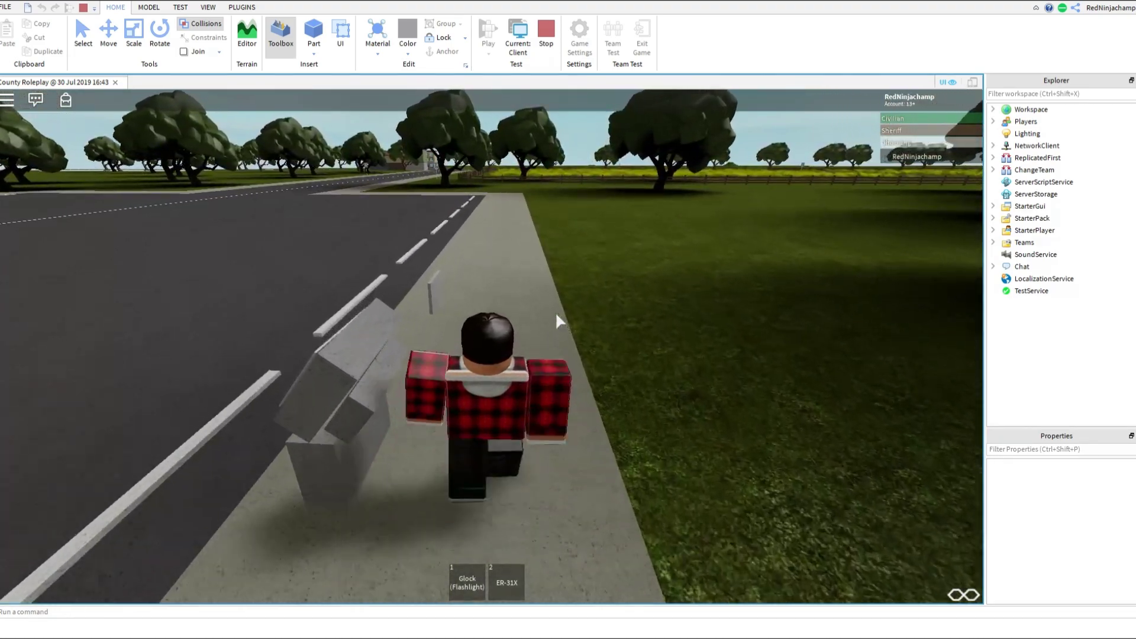
{"action": "key", "text": "a"}
{"action": "right_click_drag", "start_coordinate": [556, 314], "coordinate": [556, 314]}
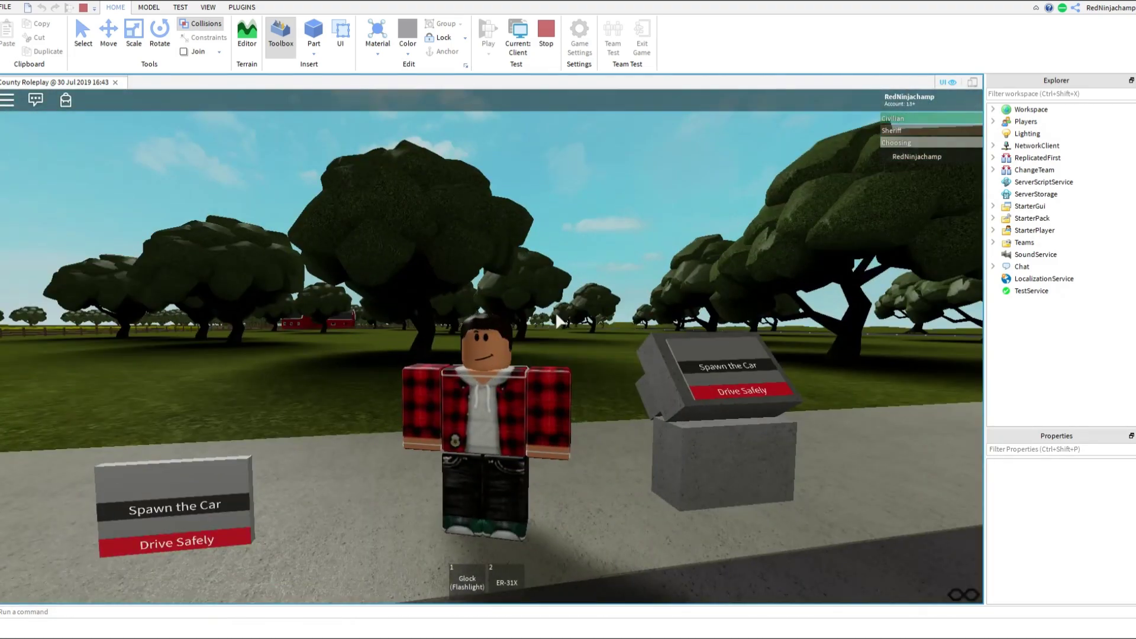
- Position the character beside the small Spawn the Car sign, spawn the car from it, and look toward the road
{"action": "key", "text": "s"}
{"action": "key", "text": "a"}
{"action": "key", "text": "w"}
{"action": "key", "text": "d"}
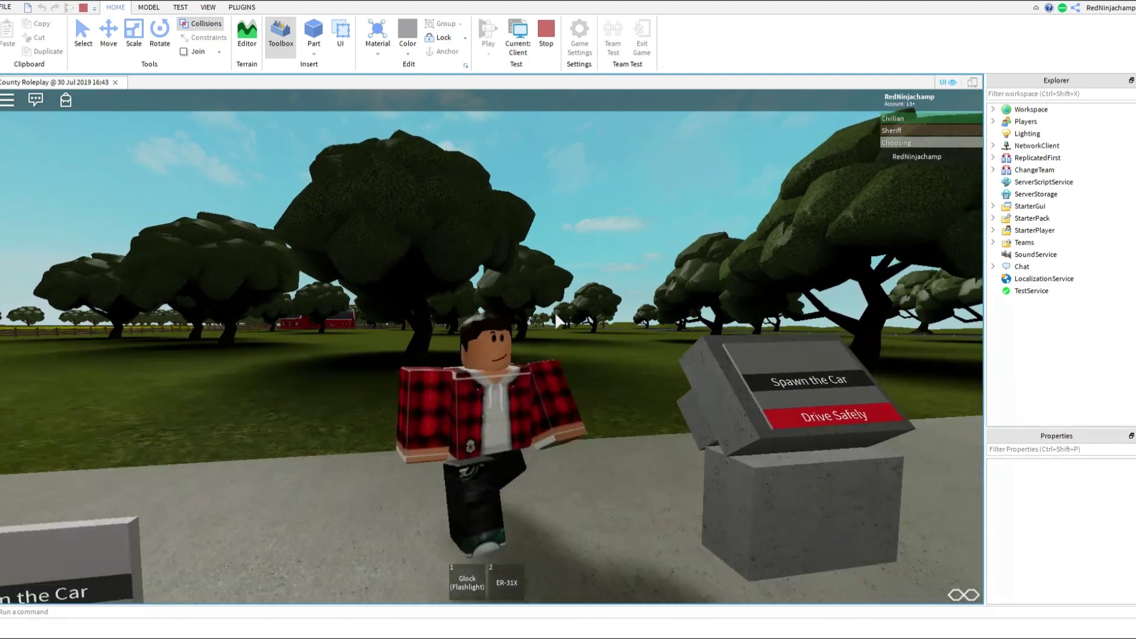
{"action": "key", "text": "a"}
{"action": "key", "text": "s"}
{"action": "key", "text": "a"}
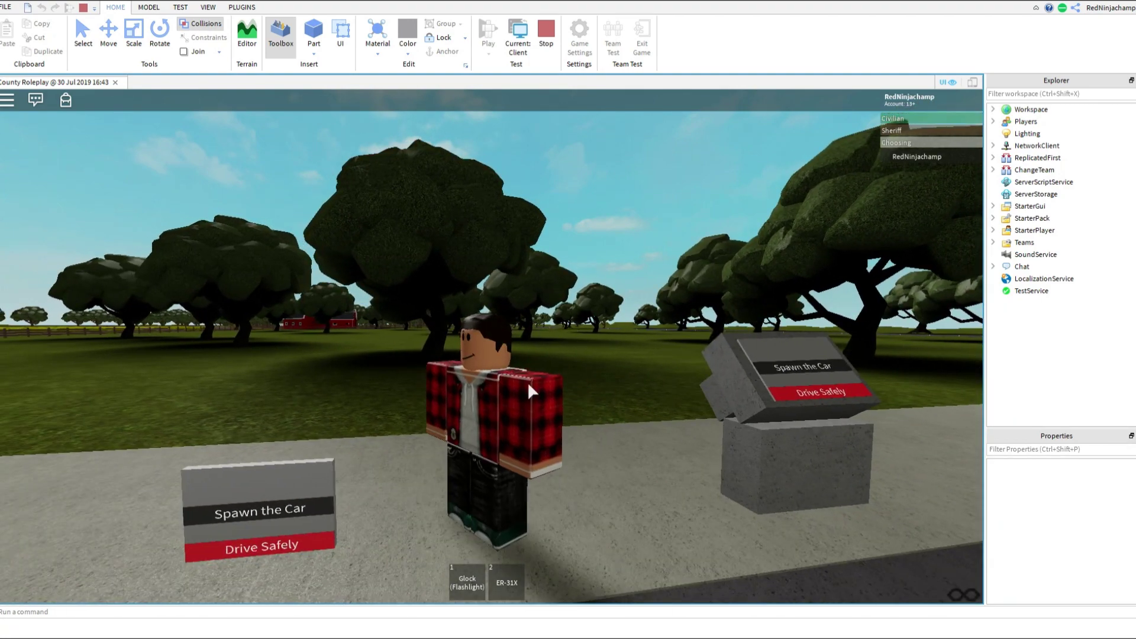
{"action": "right_click_drag", "start_coordinate": [557, 342], "coordinate": [558, 342]}
{"action": "key", "text": "a"}
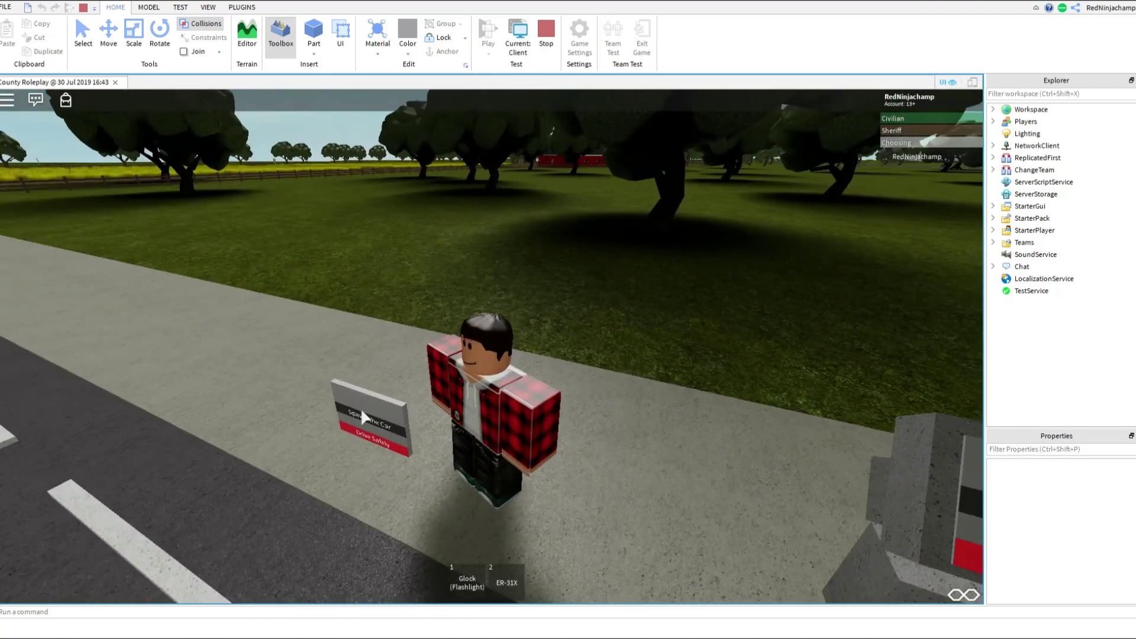
{"action": "left_click", "coordinate": [368, 417]}
{"action": "right_click_drag", "start_coordinate": [488, 339], "coordinate": [459, 328]}
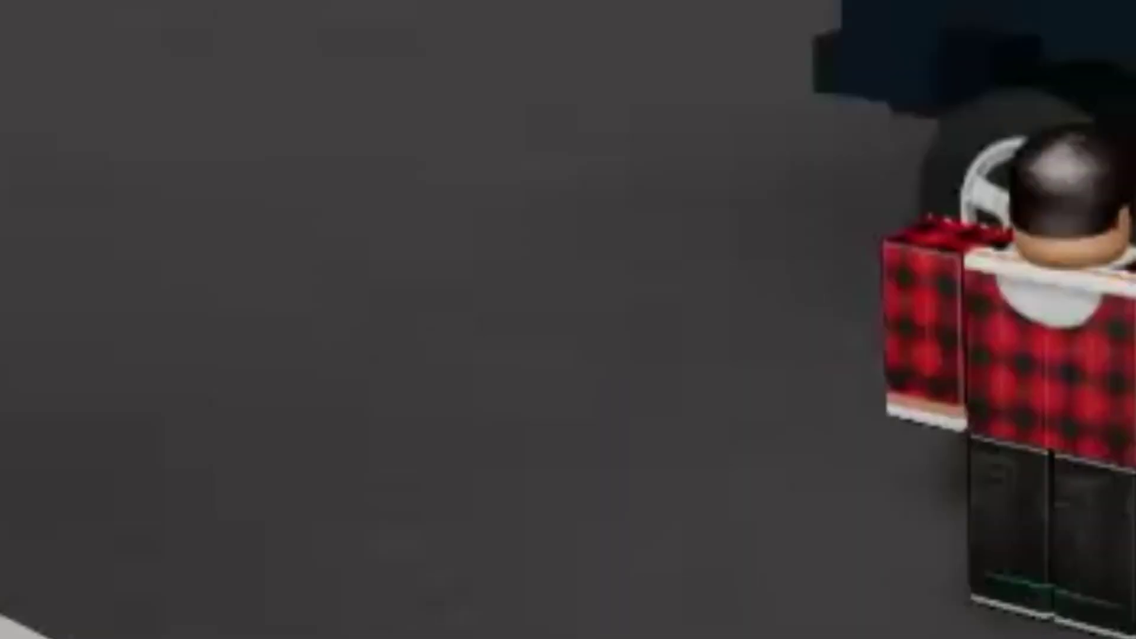